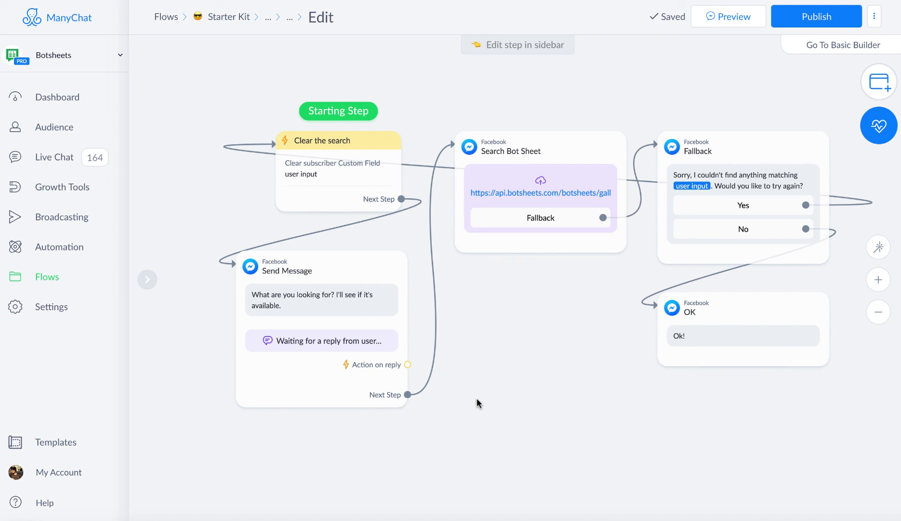
Inspect the Clear the search step, then pan the canvas so all flow steps fit in view
{"action": "left_click", "coordinate": [476, 398]}
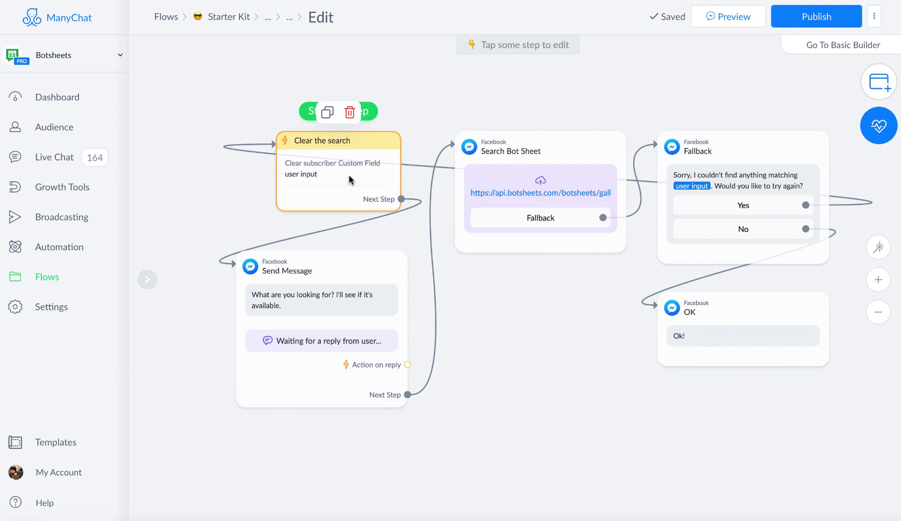
{"action": "left_click", "coordinate": [349, 176]}
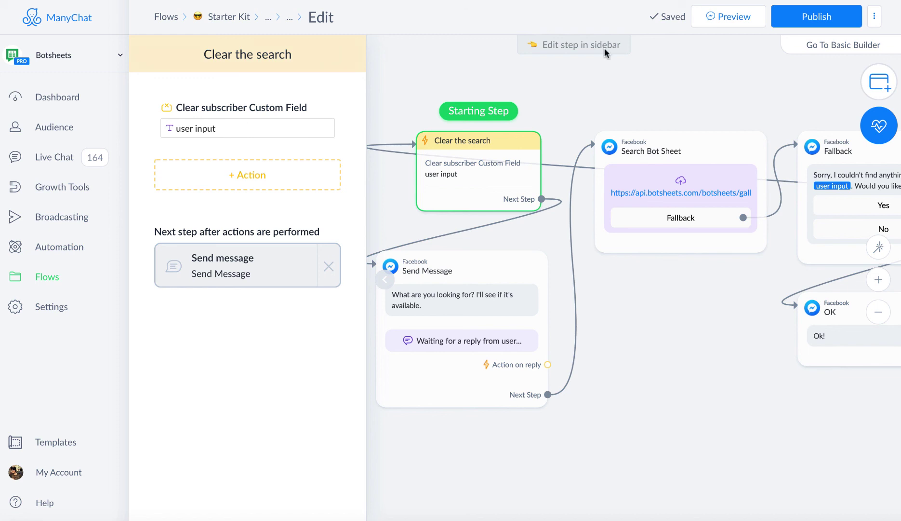
{"action": "left_click", "coordinate": [649, 92]}
{"action": "mouse_move", "coordinate": [481, 185]}
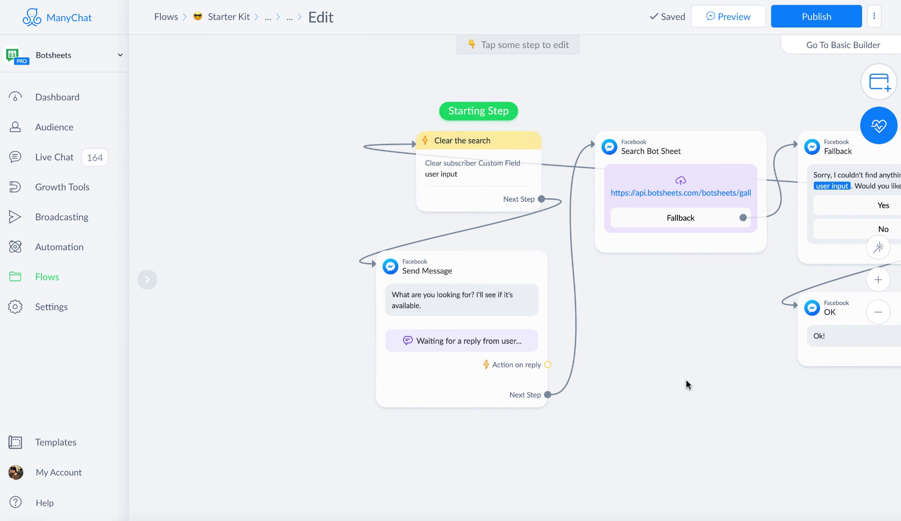
{"action": "left_click_drag", "start_coordinate": [686, 379], "coordinate": [568, 366]}
{"action": "mouse_move", "coordinate": [383, 175]}
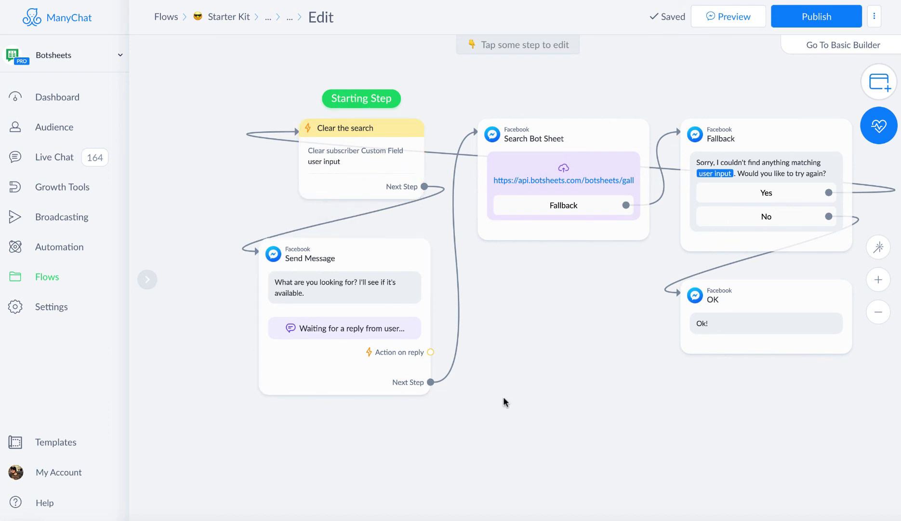
{"action": "mouse_move", "coordinate": [312, 306]}
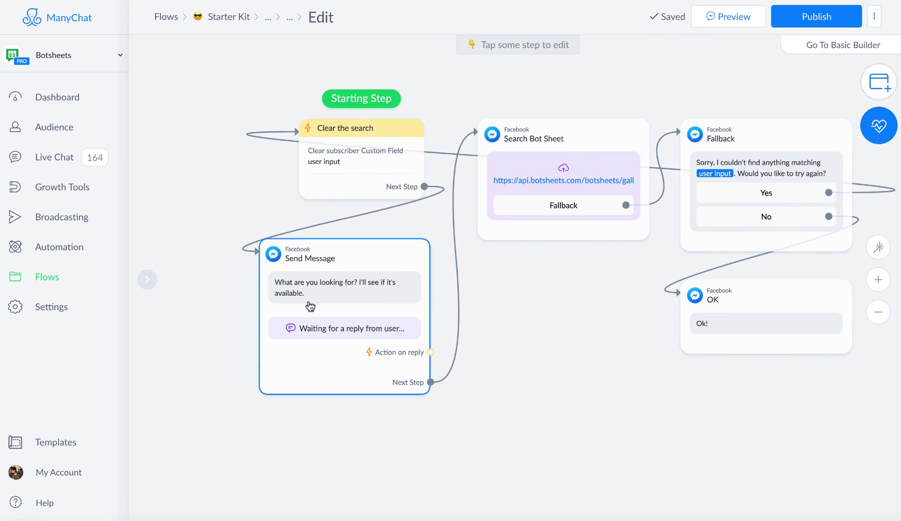
Inspect the Send Message step, then open the Search Bot Sheet step for editing
{"action": "left_click", "coordinate": [359, 293]}
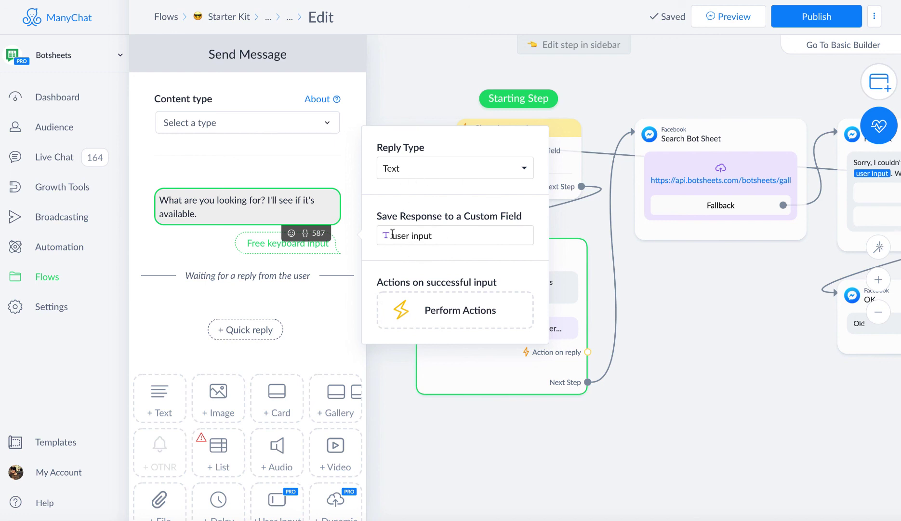
{"action": "left_click", "coordinate": [693, 380]}
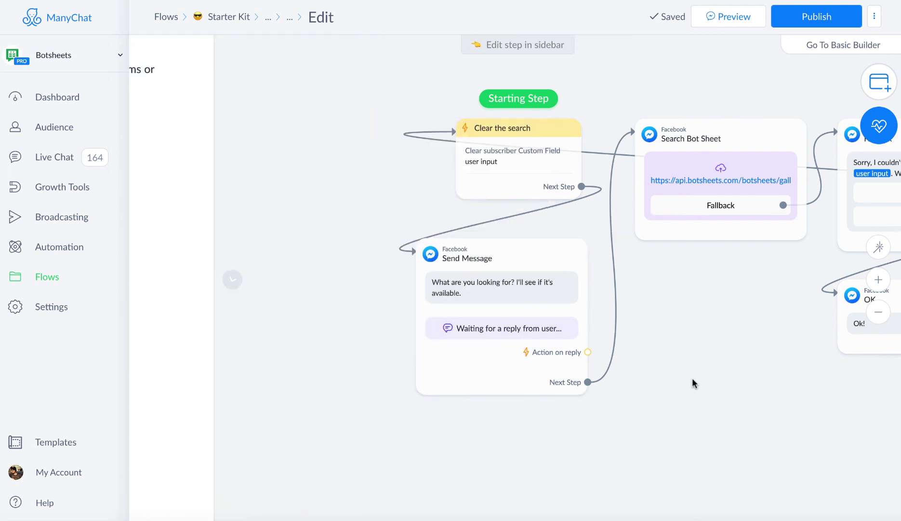
{"action": "left_click", "coordinate": [766, 137]}
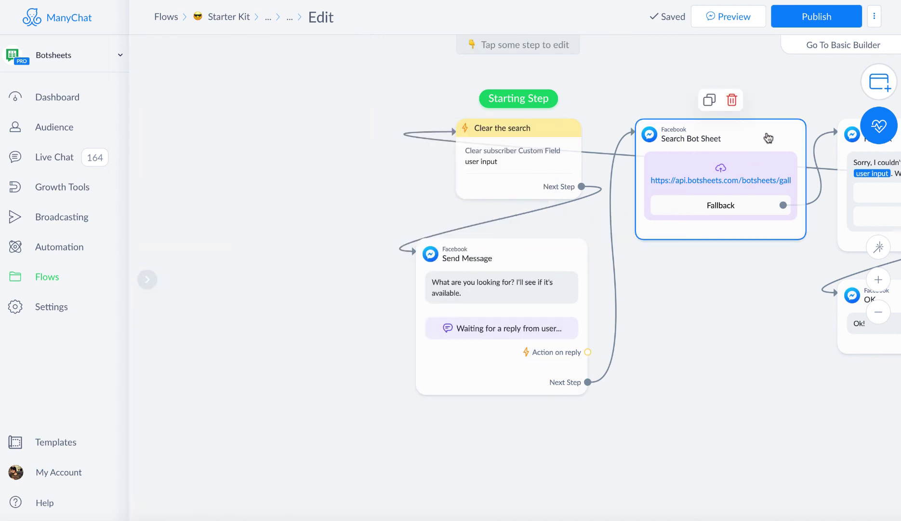
{"action": "left_click", "coordinate": [754, 166]}
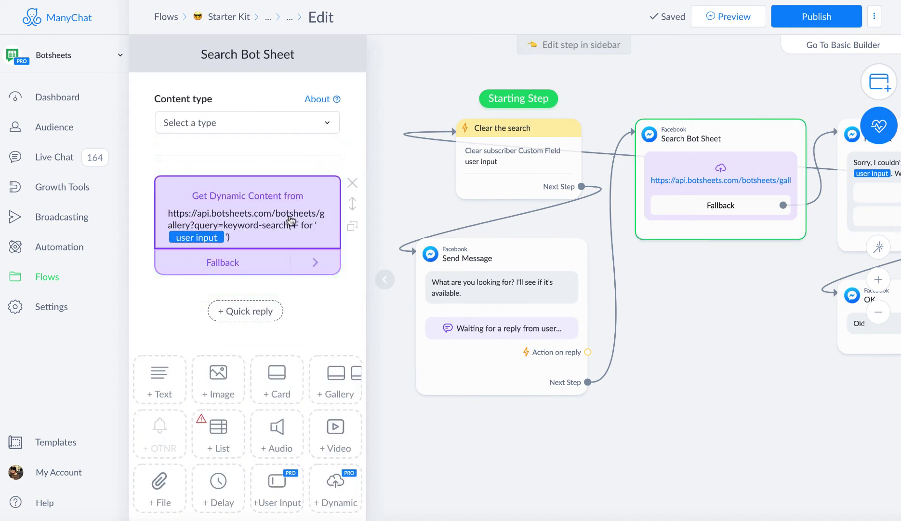
In the Get Dynamic Content request, add a temporary 'query' header with value 'YOUR QUERY'
{"action": "left_click", "coordinate": [259, 219]}
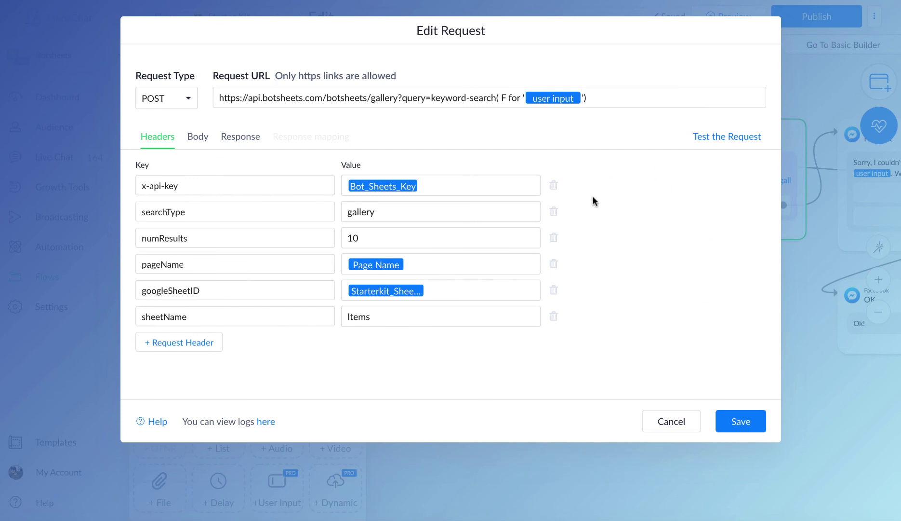
{"action": "left_click", "coordinate": [176, 346]}
{"action": "left_click", "coordinate": [182, 340]}
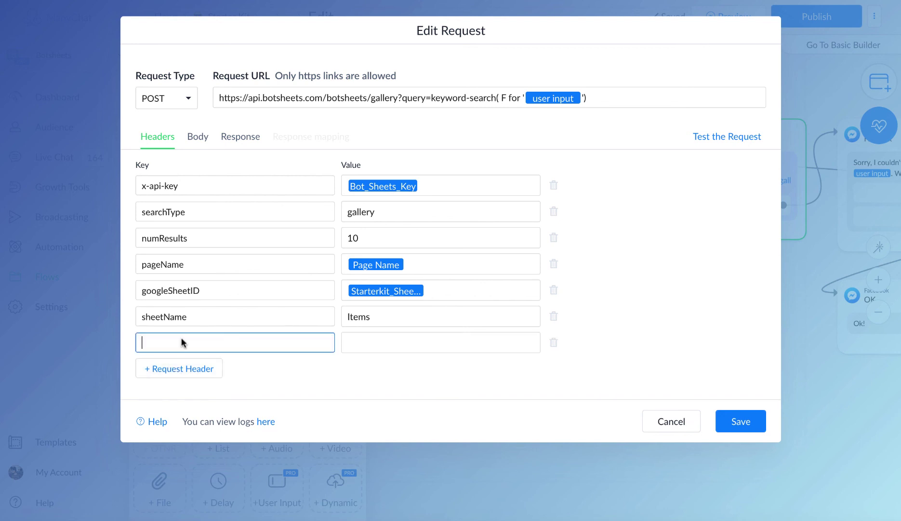
{"action": "type", "text": "query"}
{"action": "left_click", "coordinate": [440, 342]}
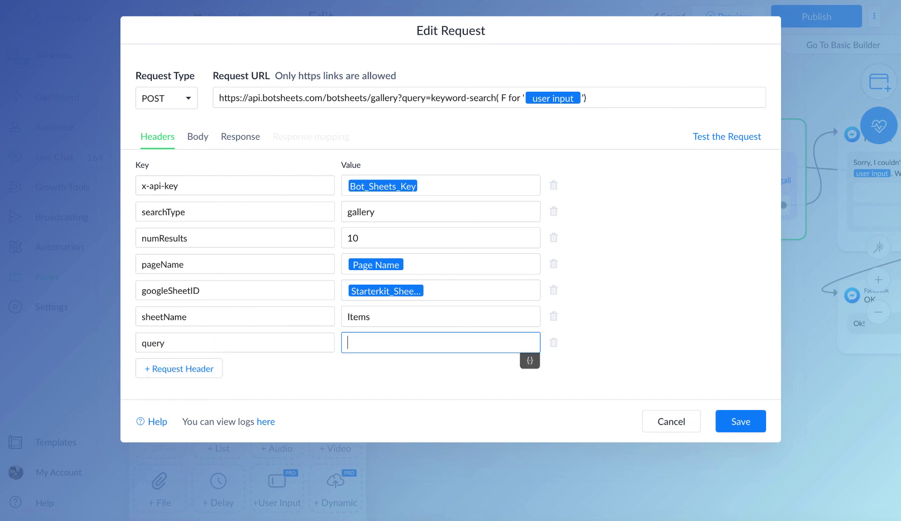
{"action": "type", "text": "YOUR QUERY"}
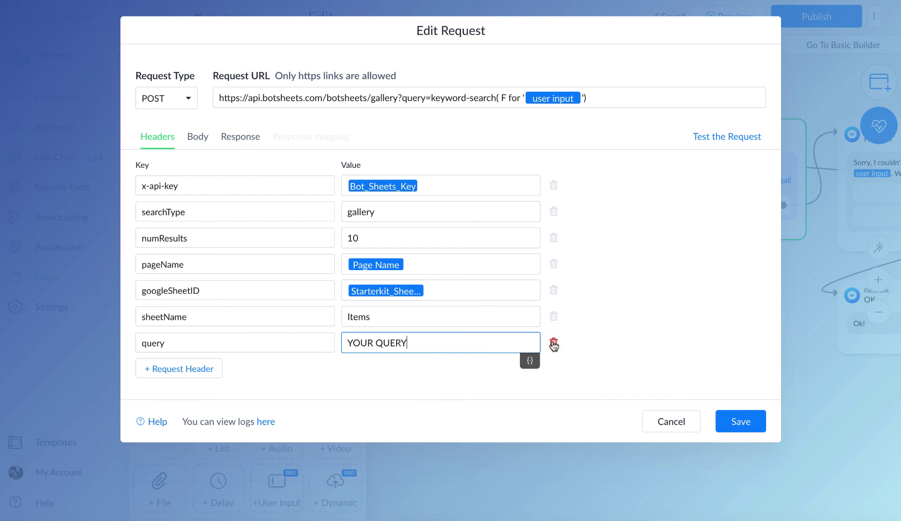
Delete the temporary query header and highlight the gallery endpoint and query parameter in the URL
{"action": "left_click", "coordinate": [554, 344]}
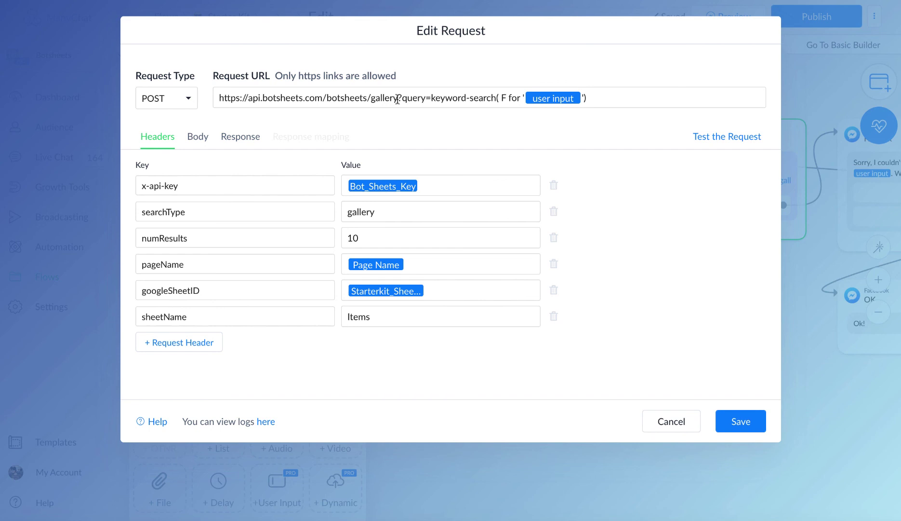
{"action": "left_click_drag", "start_coordinate": [396, 99], "coordinate": [201, 103]}
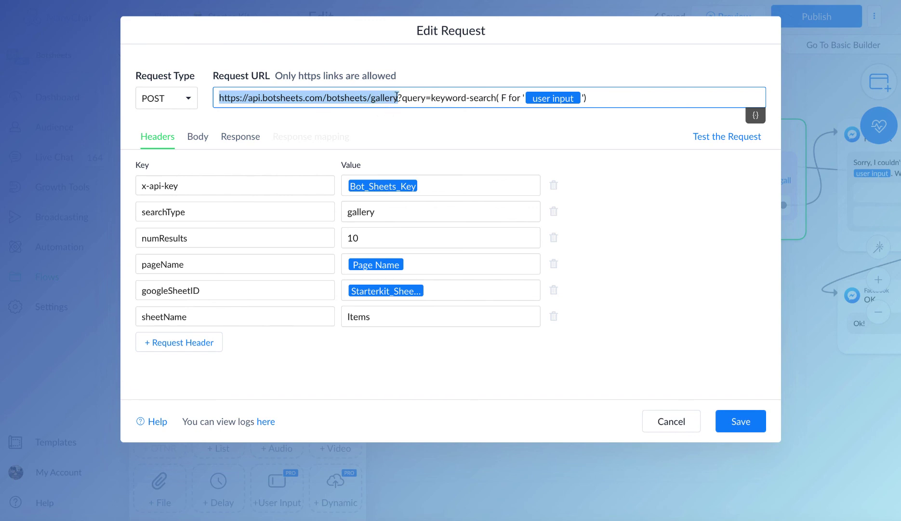
{"action": "left_click_drag", "start_coordinate": [398, 98], "coordinate": [430, 98]}
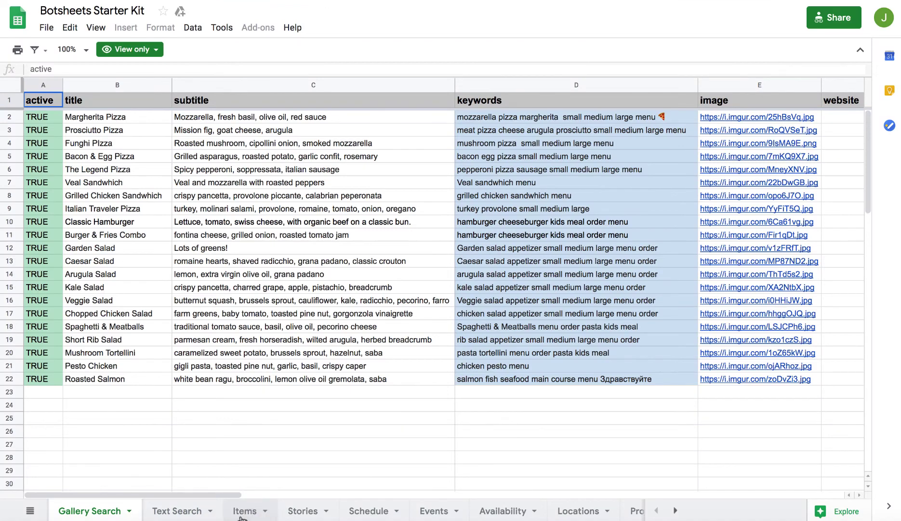
Switch the Botsheets Starter Kit spreadsheet to its Items sheet
{"action": "left_click", "coordinate": [244, 510]}
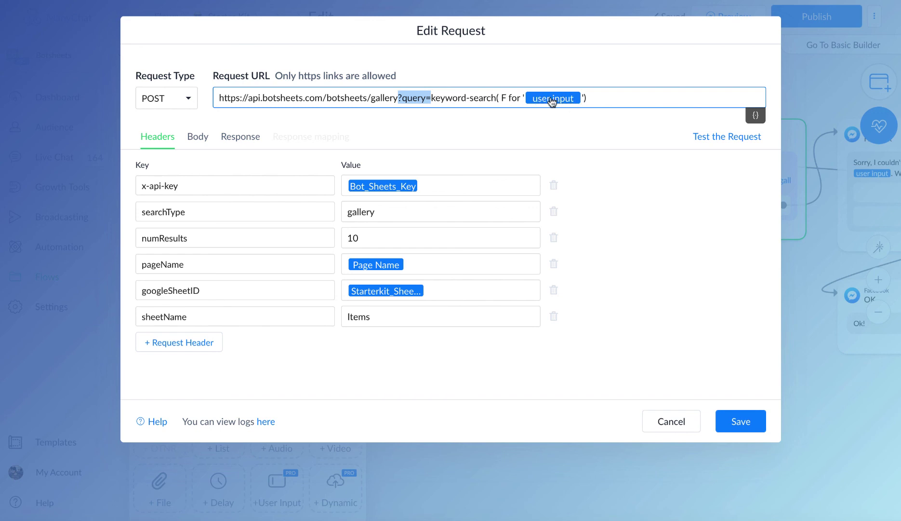
Highlight the keyword-search function and then its full expression in the request URL
{"action": "left_click", "coordinate": [431, 97]}
{"action": "left_click_drag", "start_coordinate": [431, 97], "coordinate": [494, 100]}
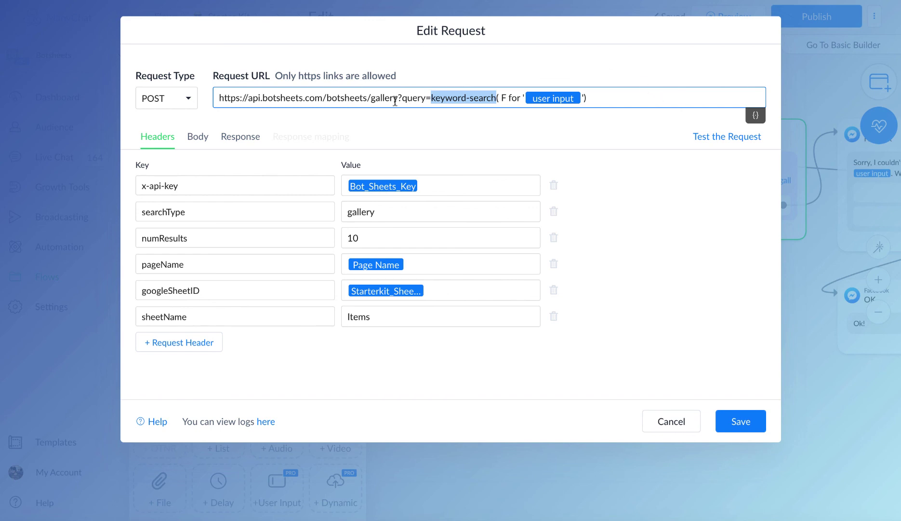
{"action": "left_click_drag", "start_coordinate": [429, 100], "coordinate": [653, 101]}
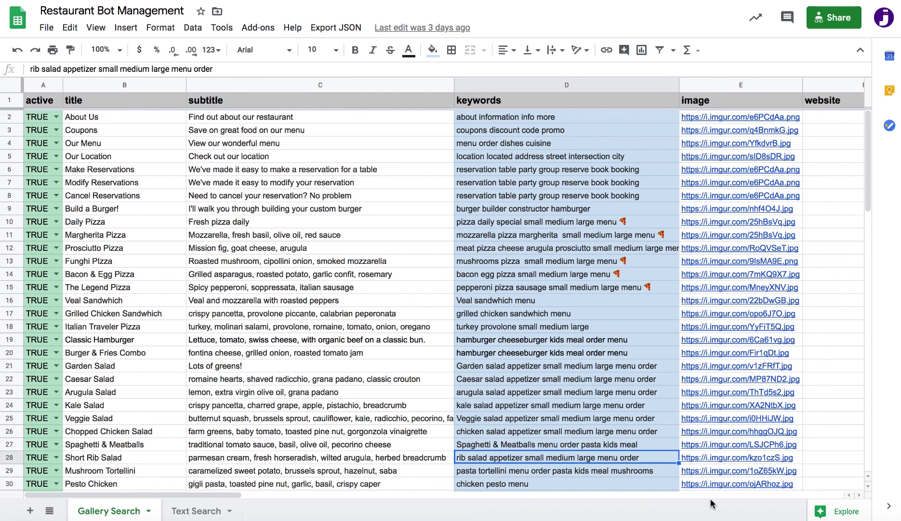
Bring the Messenger chat with the restaurant bot to the front
{"action": "key", "text": "super+Tab"}
Send 'I want to order pizza' and page the gallery through to the Burger & Fries Combo card
{"action": "type", "text": "I"}
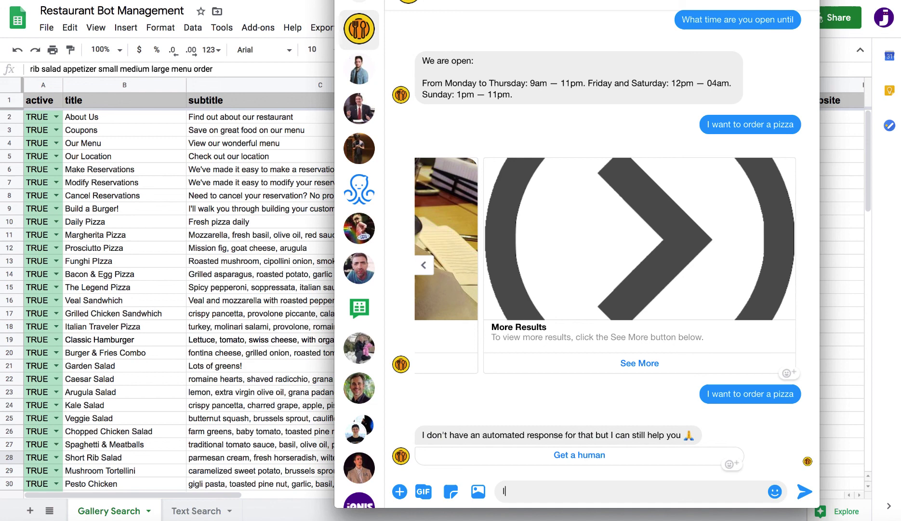
{"action": "type", "text": " want to order pizza"}
{"action": "key", "text": "Return"}
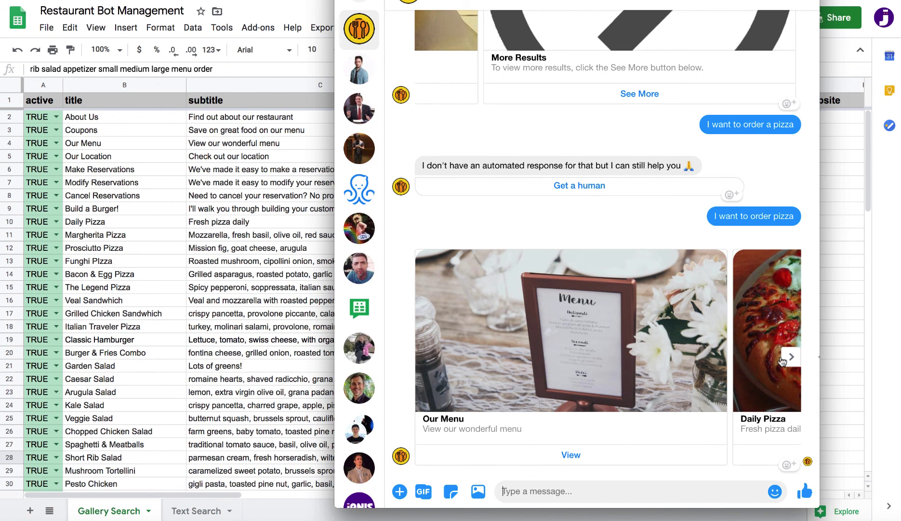
{"action": "left_click", "coordinate": [790, 356]}
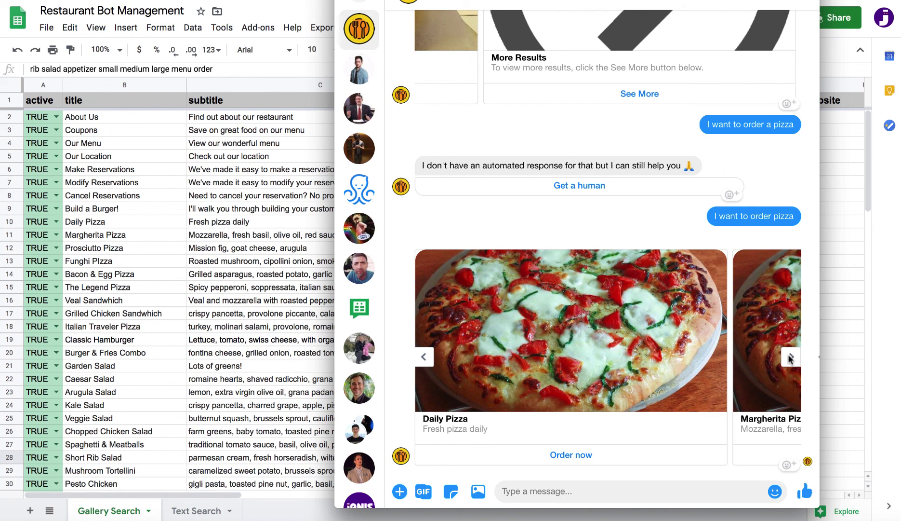
{"action": "left_click", "coordinate": [791, 357]}
{"action": "left_click", "coordinate": [791, 356]}
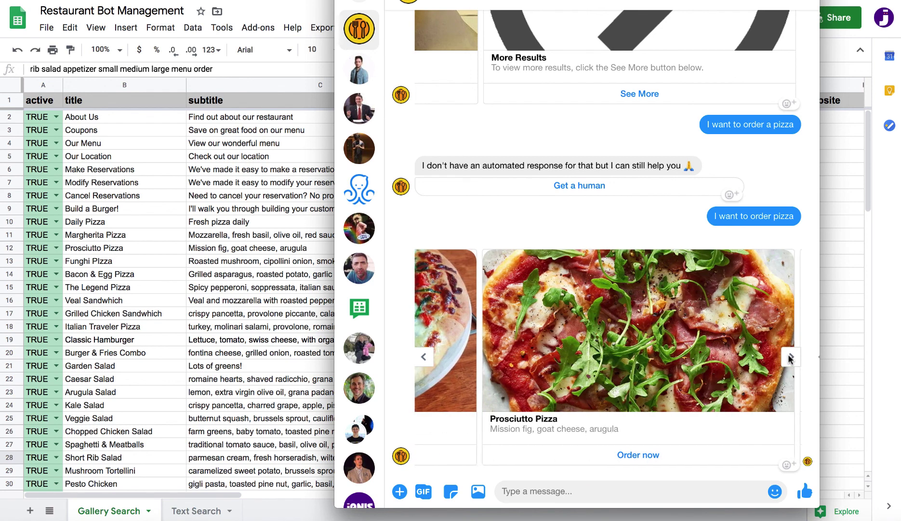
{"action": "left_click", "coordinate": [791, 357]}
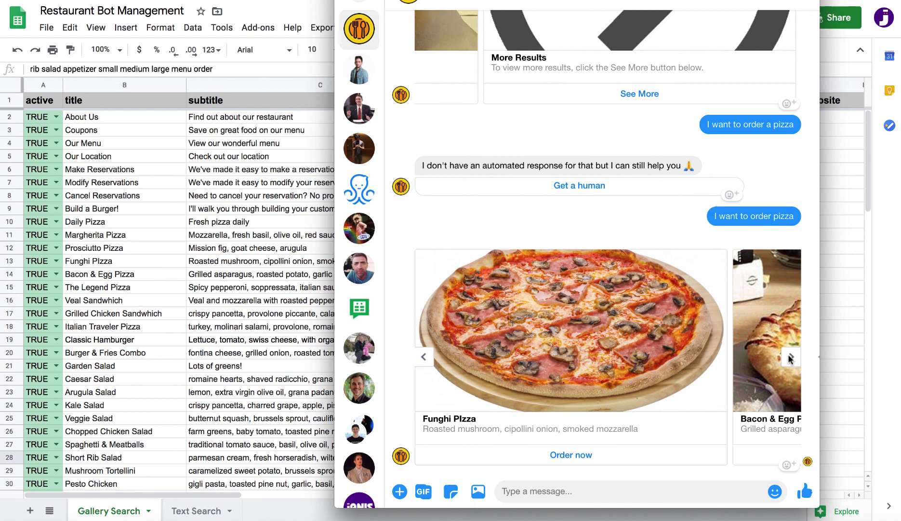
{"action": "left_click", "coordinate": [791, 357]}
{"action": "left_click", "coordinate": [791, 356]}
{"action": "left_click", "coordinate": [791, 357]}
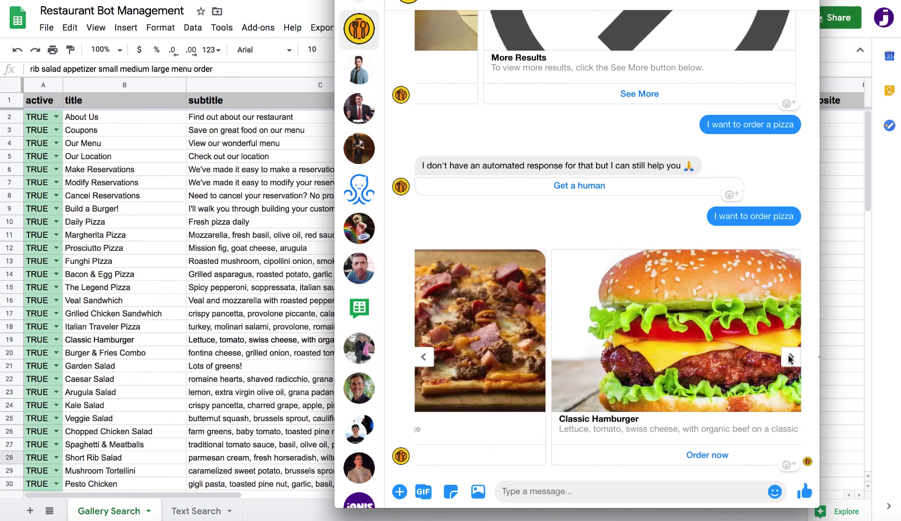
{"action": "left_click", "coordinate": [790, 356]}
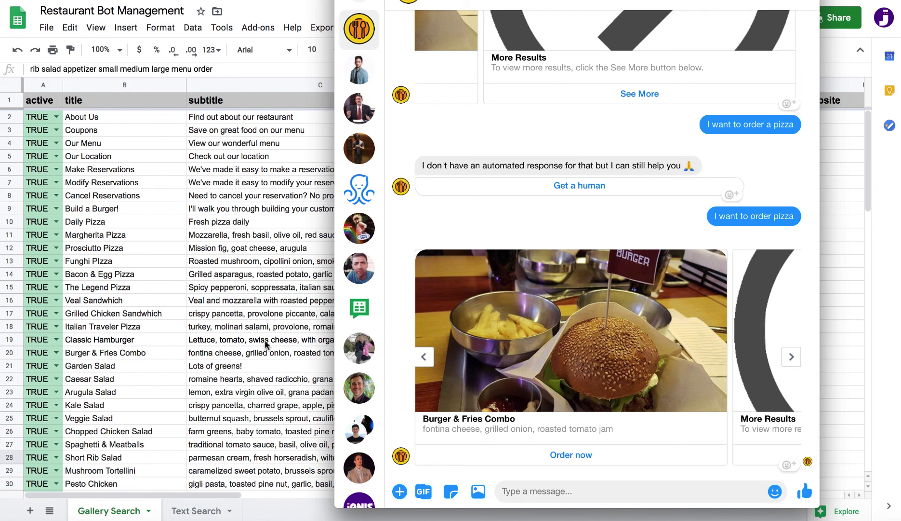
{"action": "key", "text": "super+h"}
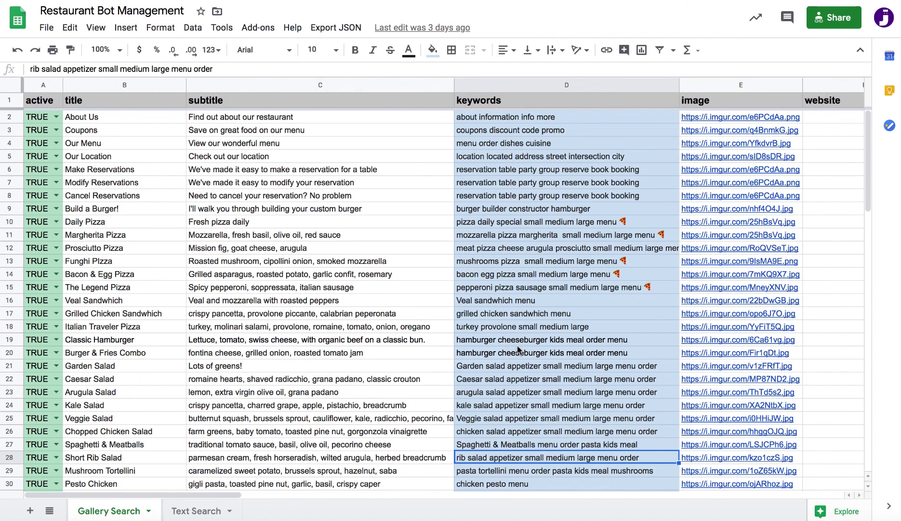
{"action": "left_click", "coordinate": [524, 223]}
{"action": "key", "text": "Up"}
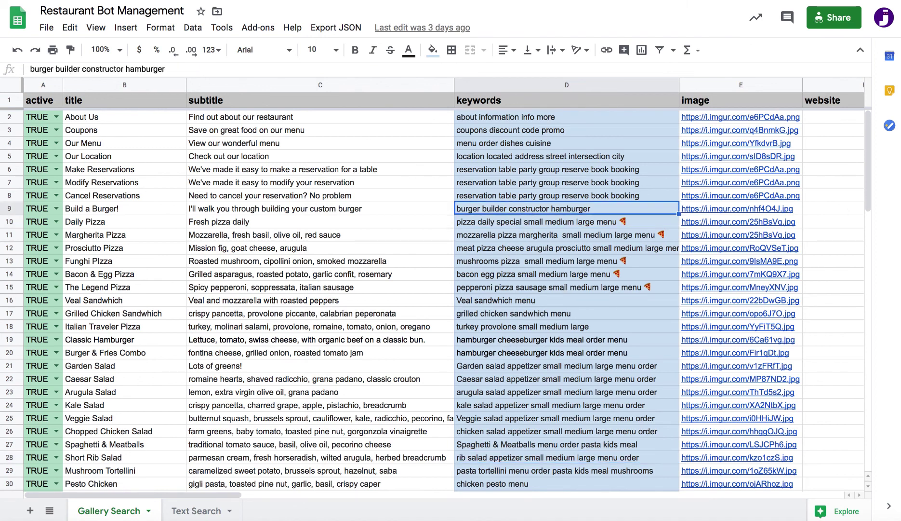
{"action": "key", "text": "Down"}
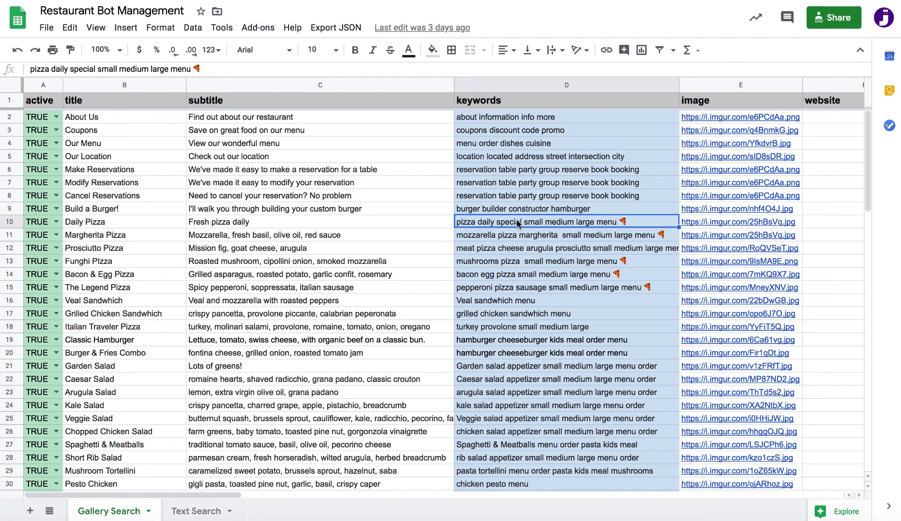
{"action": "key", "text": "Down"}
{"action": "key", "text": "Down"}
{"action": "key", "text": "Down"}
{"action": "key", "text": "Up"}
{"action": "key", "text": "Up"}
{"action": "key", "text": "Up"}
{"action": "key", "text": "Down"}
{"action": "key", "text": "Down"}
{"action": "key", "text": "Down"}
{"action": "key", "text": "Down"}
{"action": "key", "text": "Down"}
{"action": "key", "text": "Down"}
{"action": "key", "text": "Down"}
{"action": "key", "text": "Down"}
{"action": "key", "text": "Down"}
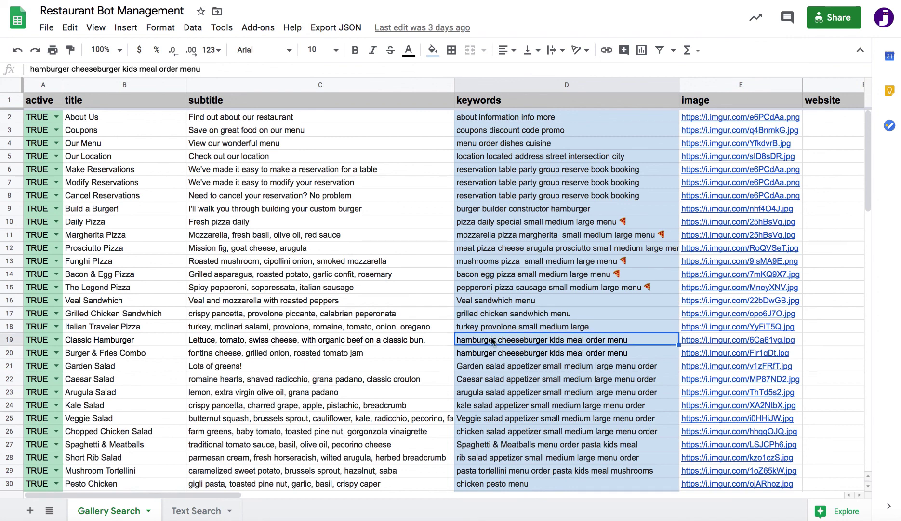
{"action": "key", "text": "Left"}
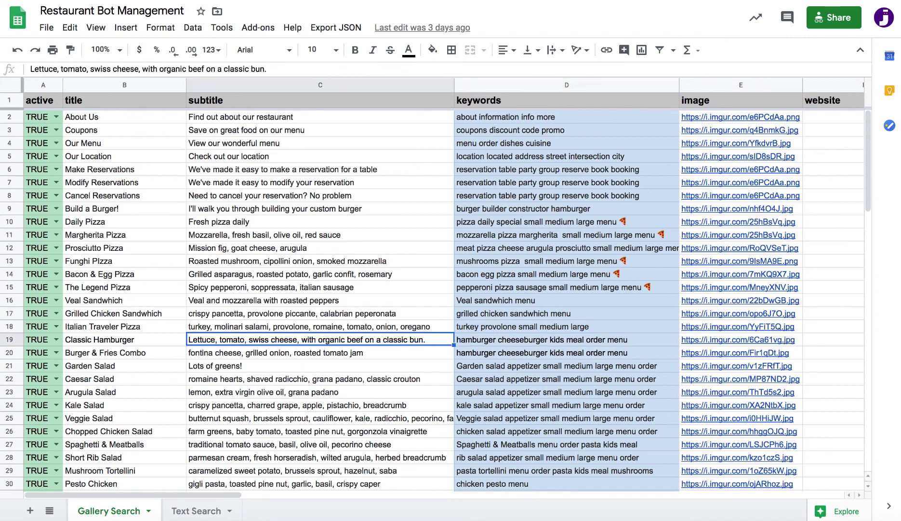
{"action": "key", "text": "Left"}
{"action": "key", "text": "Right"}
{"action": "key", "text": "Right"}
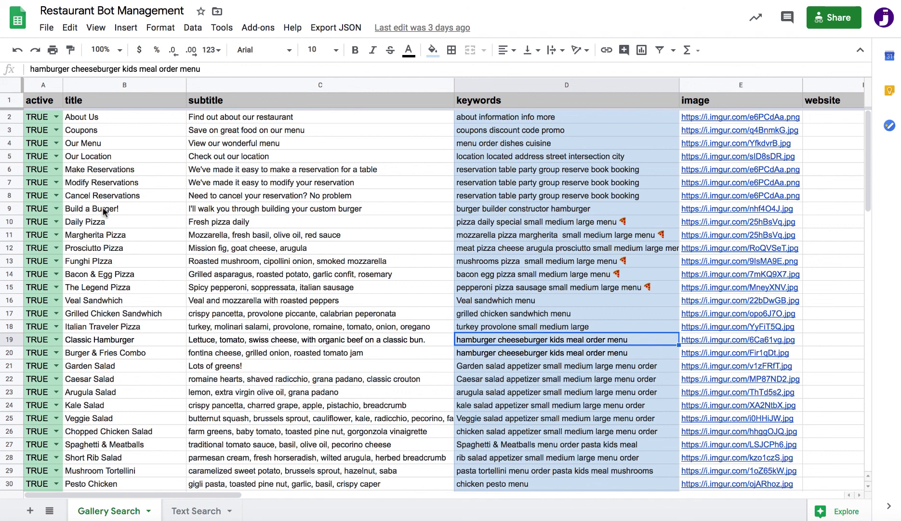
{"action": "left_click", "coordinate": [501, 235]}
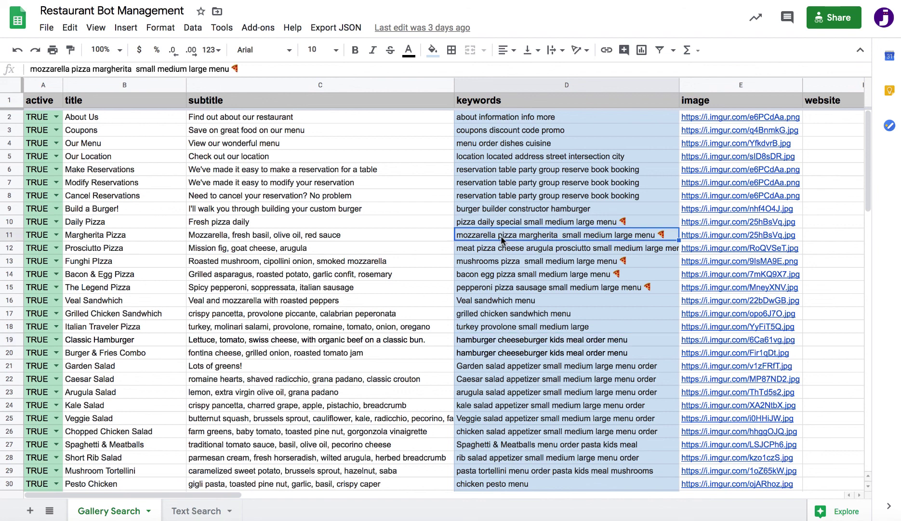
{"action": "left_click", "coordinate": [526, 353]}
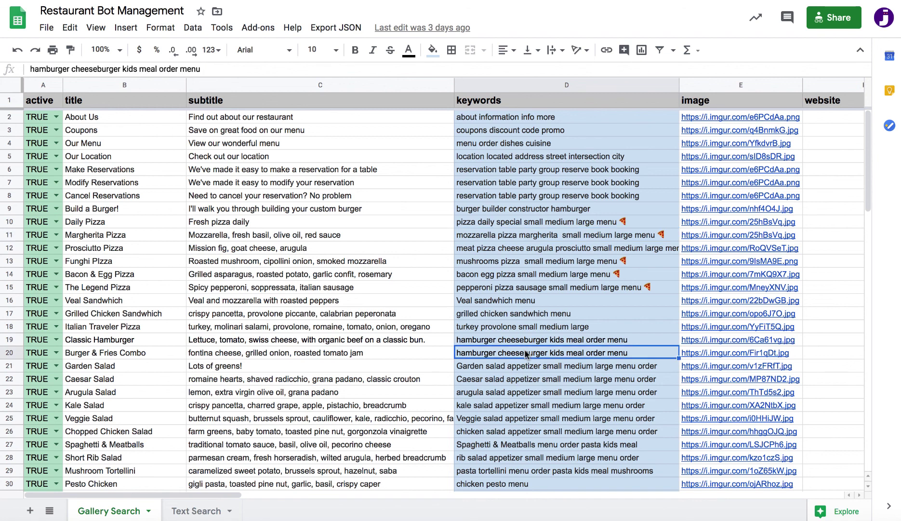
Reopen the Messenger test chat, flip back to Funghi Pizza, then forward to Burger & Fries Combo
{"action": "left_click", "coordinate": [533, 513]}
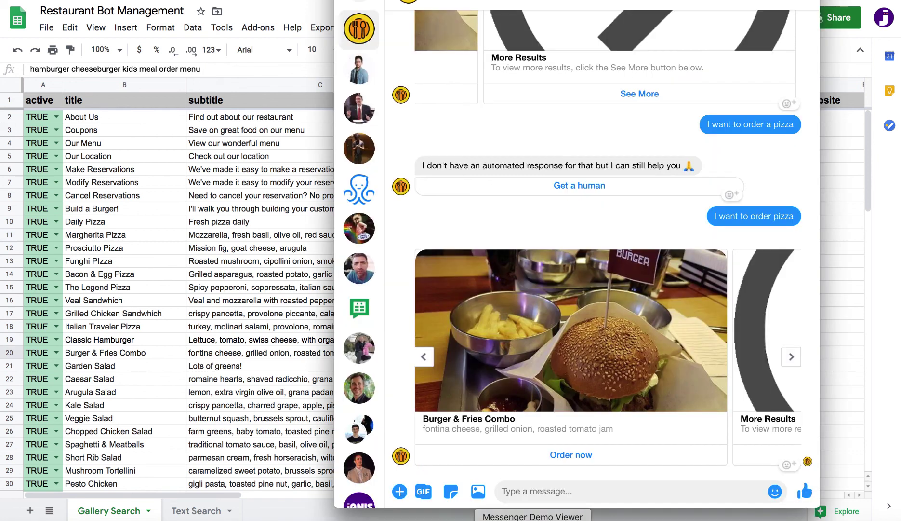
{"action": "left_click", "coordinate": [424, 356]}
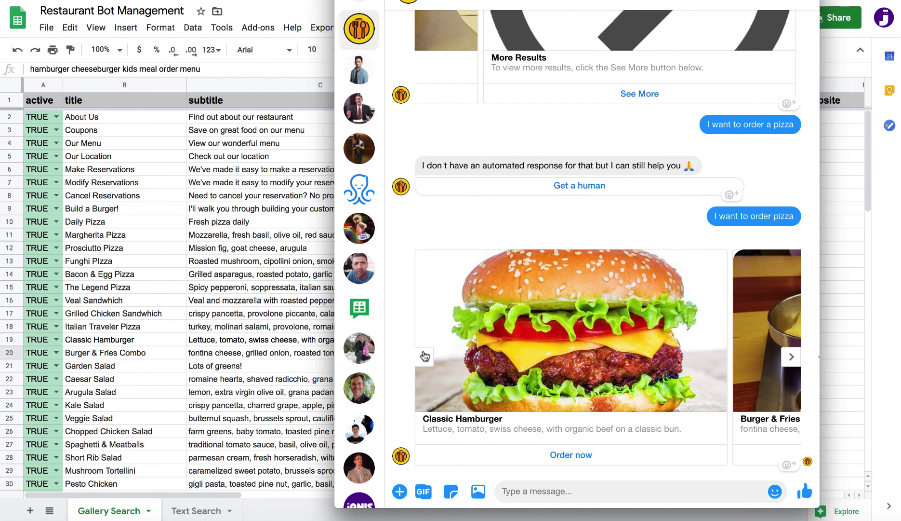
{"action": "left_click", "coordinate": [425, 356]}
{"action": "left_click", "coordinate": [424, 356]}
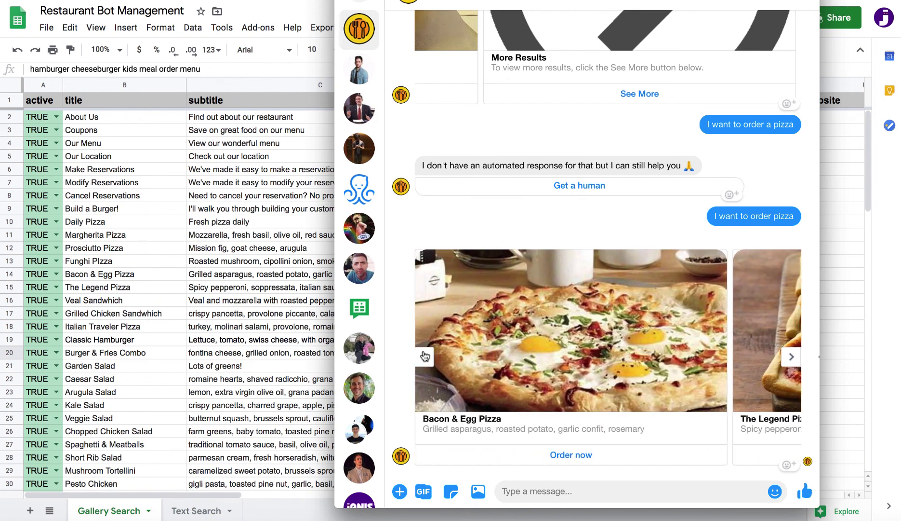
{"action": "left_click", "coordinate": [424, 357]}
{"action": "left_click", "coordinate": [792, 356]}
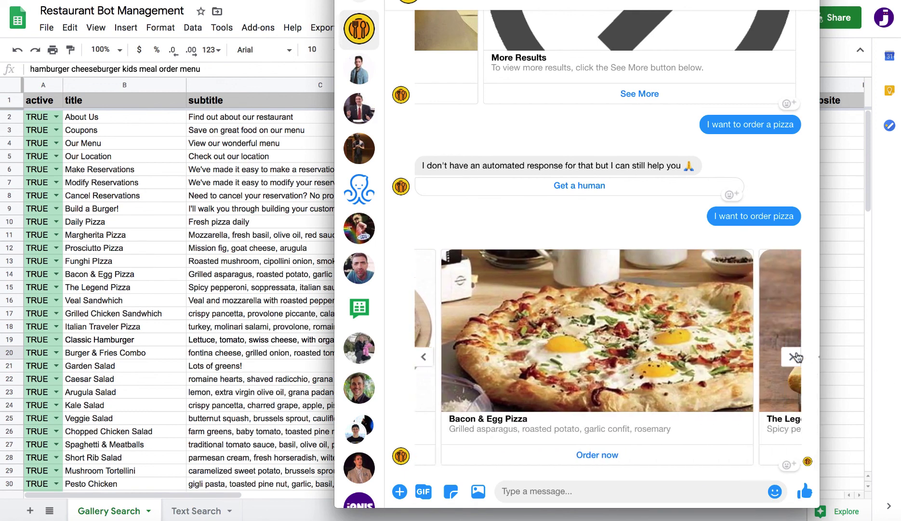
{"action": "left_click", "coordinate": [793, 357]}
{"action": "left_click", "coordinate": [793, 356]}
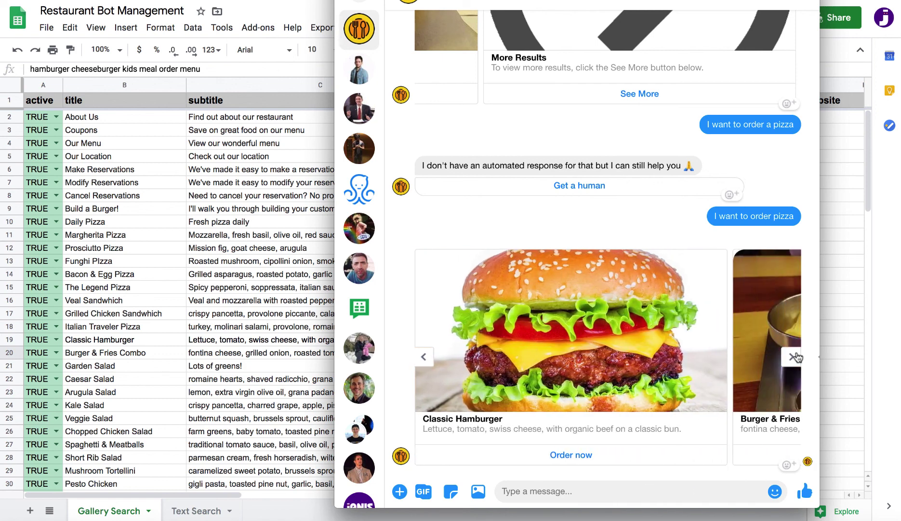
{"action": "left_click", "coordinate": [792, 357]}
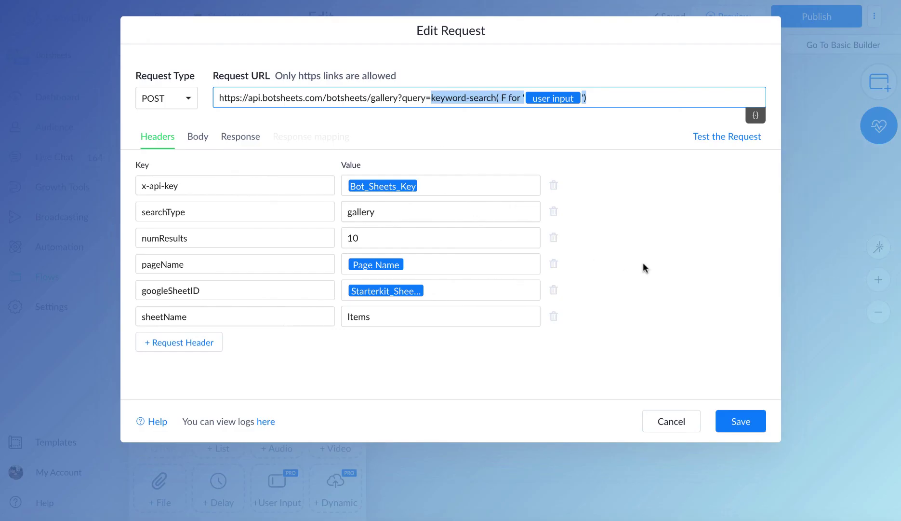
Cancel the request editor, close the Search Bot Sheet step, and select its fallback path
{"action": "left_click", "coordinate": [668, 417]}
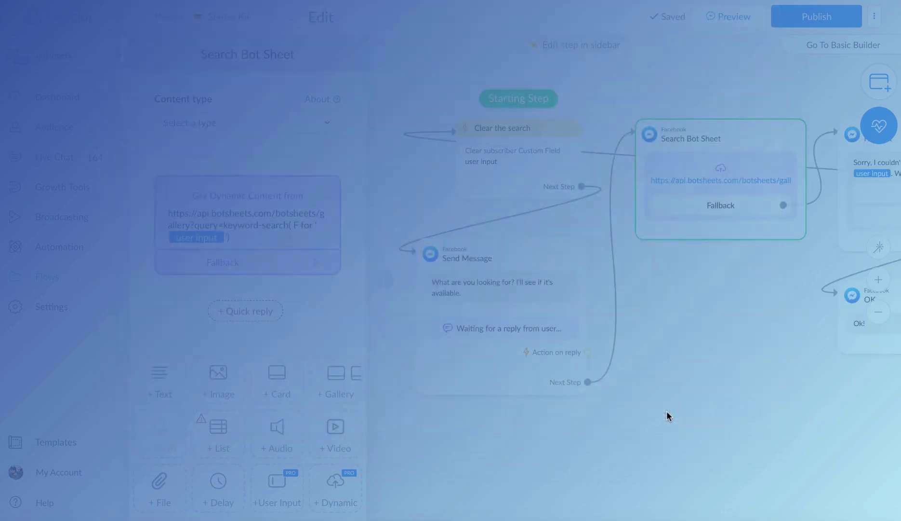
{"action": "left_click", "coordinate": [739, 361]}
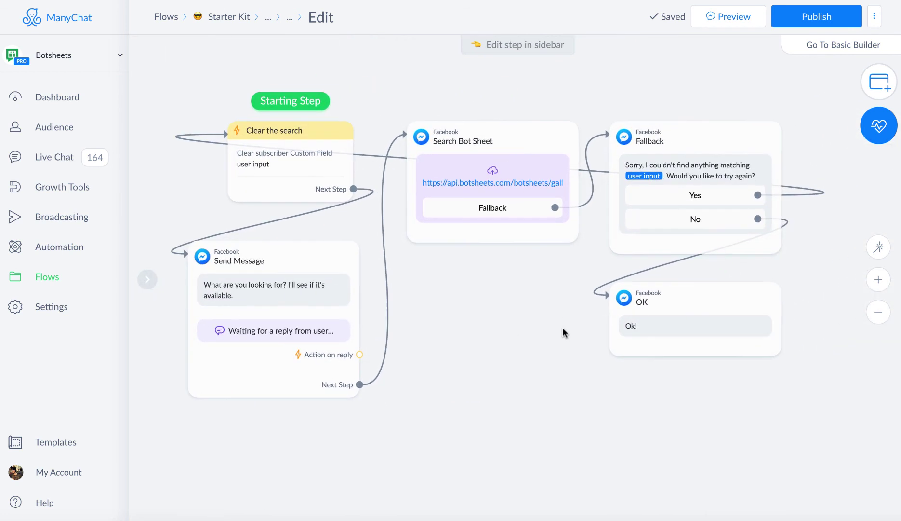
{"action": "left_click", "coordinate": [484, 216]}
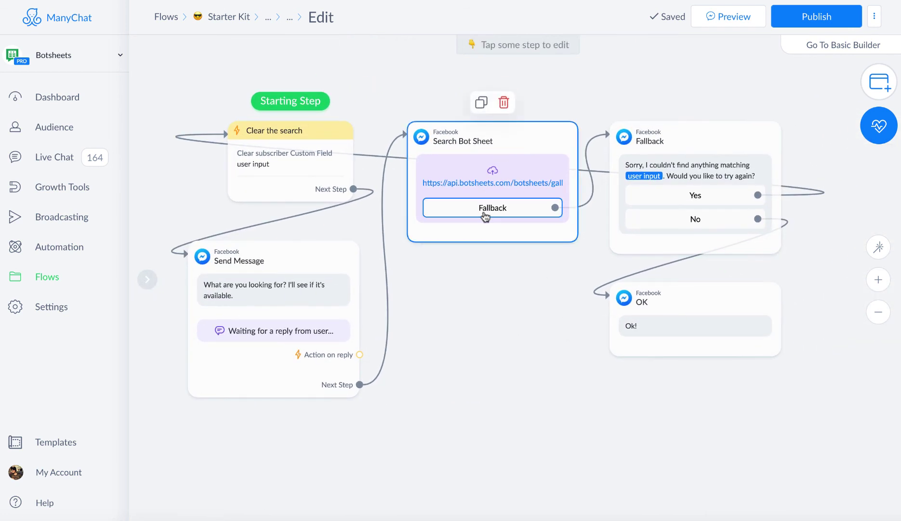
{"action": "left_click", "coordinate": [681, 174]}
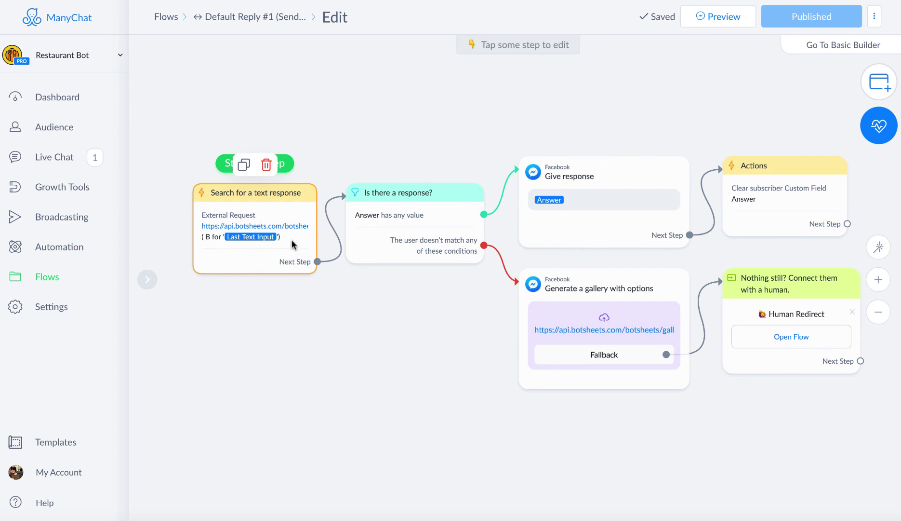
Open the Search for a text response step's editor to view its External Request
{"action": "left_click", "coordinate": [293, 245]}
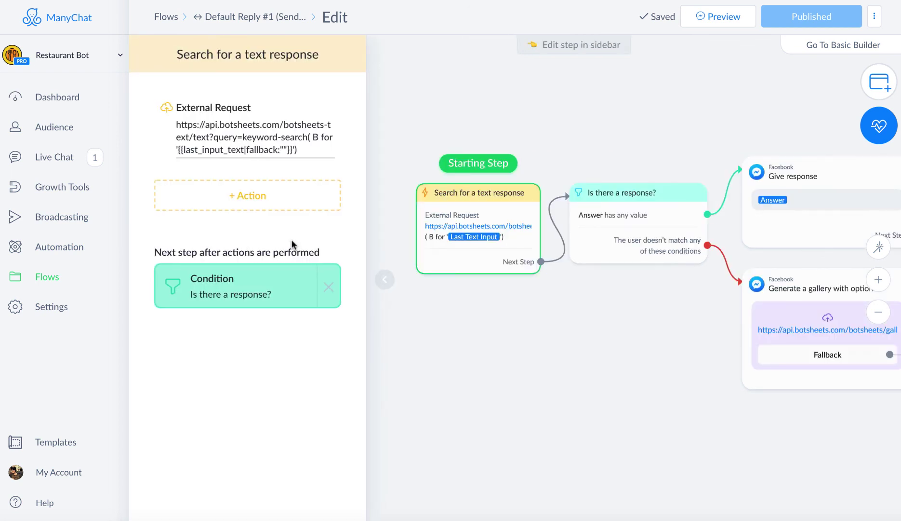
Open the text-search request, highlight its botsheets-text URL and ?query= part, then view Response mapping
{"action": "left_click", "coordinate": [255, 138]}
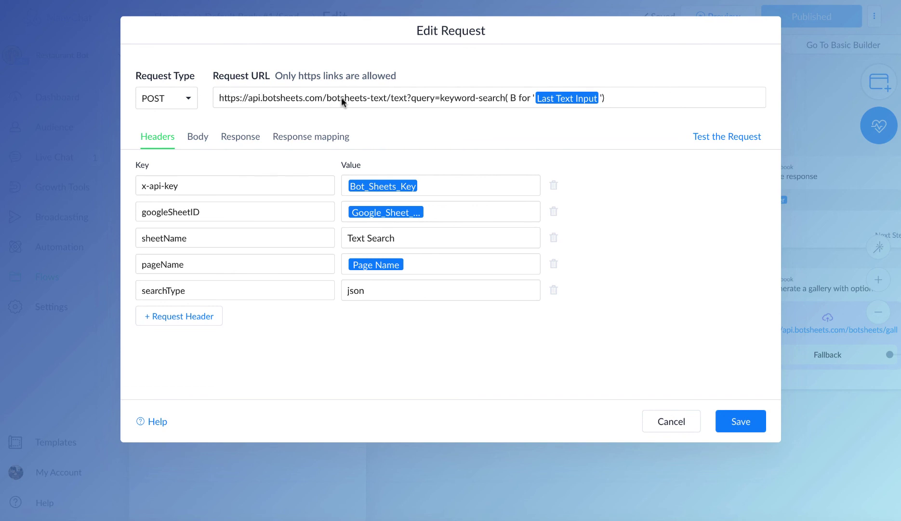
{"action": "left_click_drag", "start_coordinate": [328, 98], "coordinate": [162, 99]}
{"action": "left_click", "coordinate": [407, 98]}
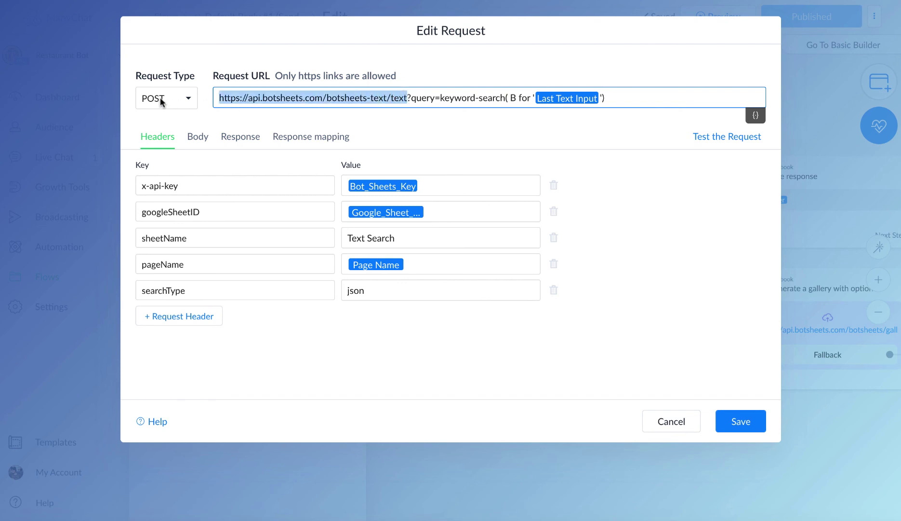
{"action": "left_click", "coordinate": [407, 97]}
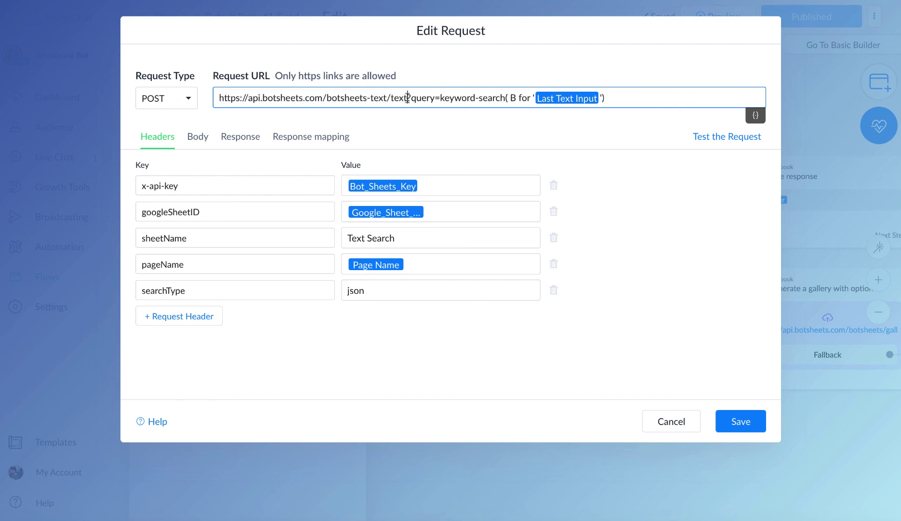
{"action": "left_click_drag", "start_coordinate": [407, 98], "coordinate": [442, 98]}
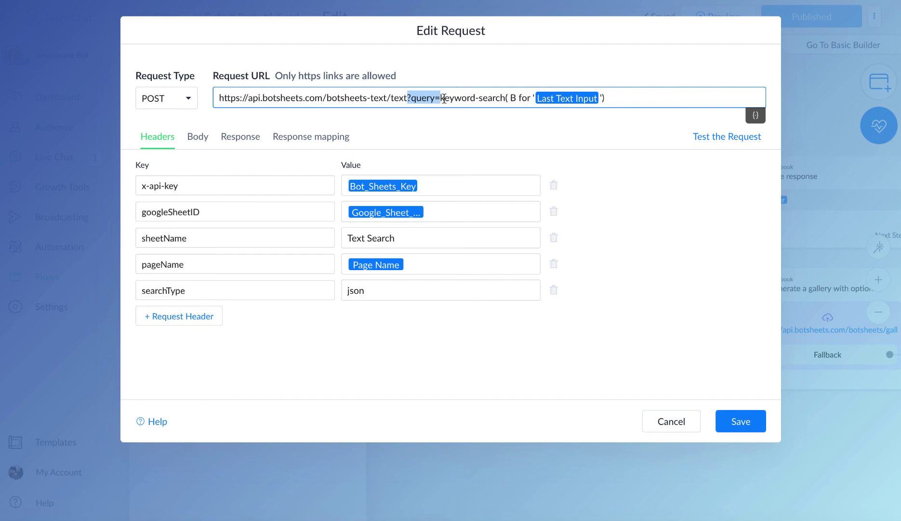
{"action": "left_click", "coordinate": [441, 99]}
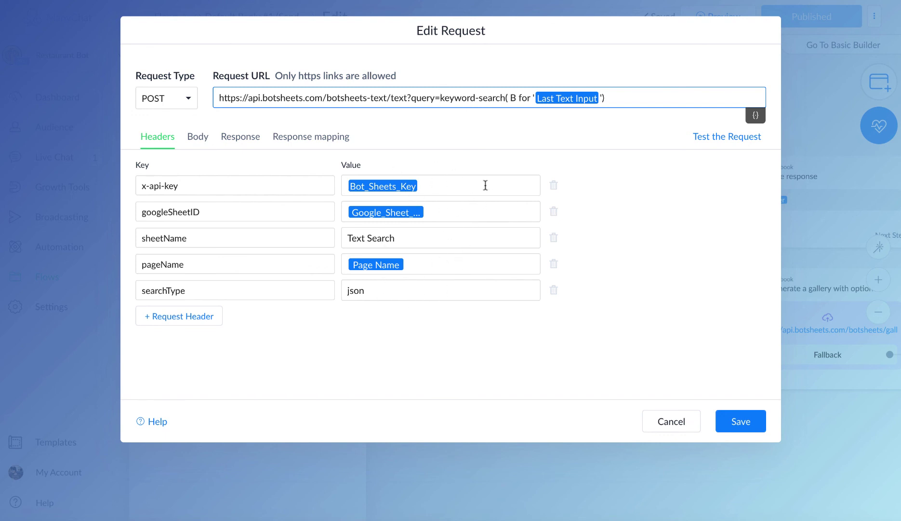
{"action": "left_click", "coordinate": [309, 140]}
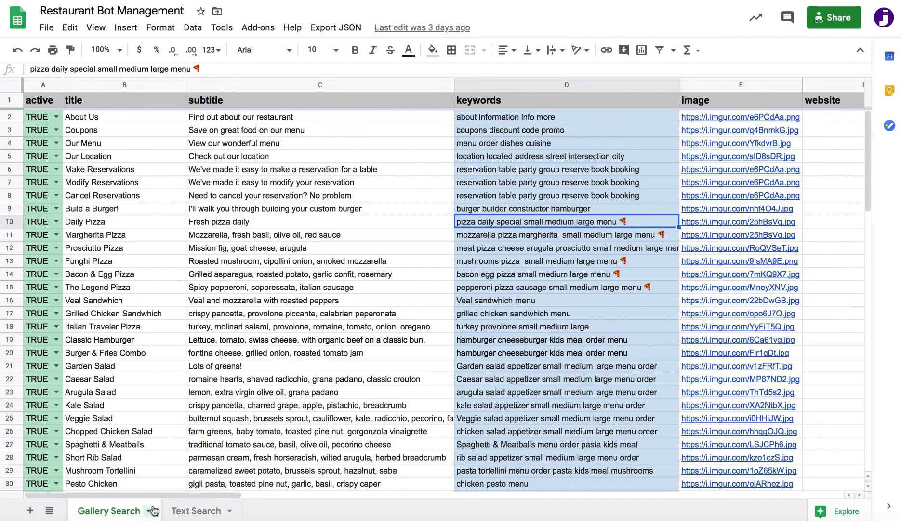
Switch to the Text Search sheet and point out its answer column in cell C1
{"action": "left_click", "coordinate": [189, 512]}
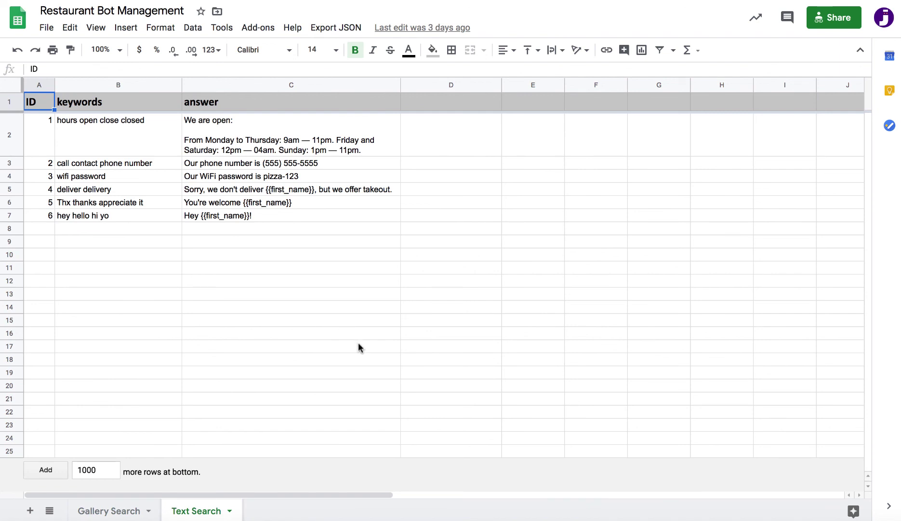
{"action": "left_click", "coordinate": [204, 103]}
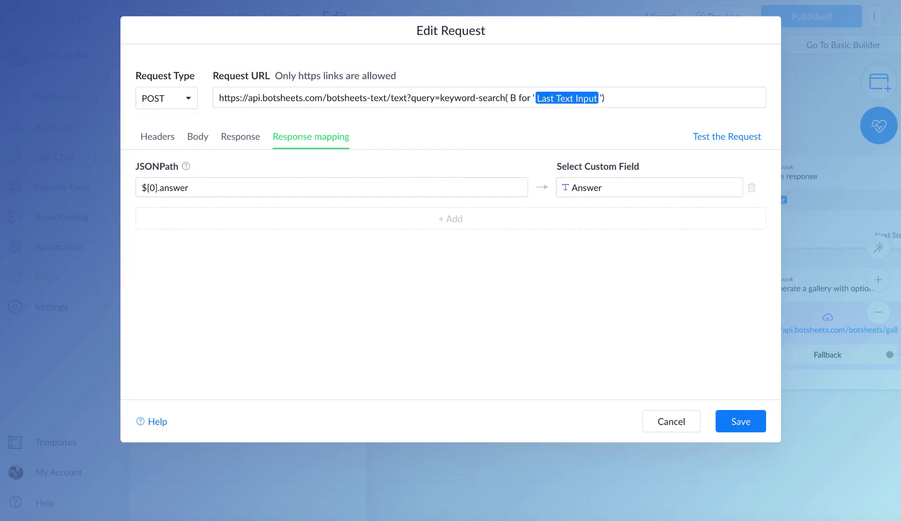
Cancel the request editor, close the step panel and pan to show the whole text-search flow
{"action": "left_click", "coordinate": [677, 420]}
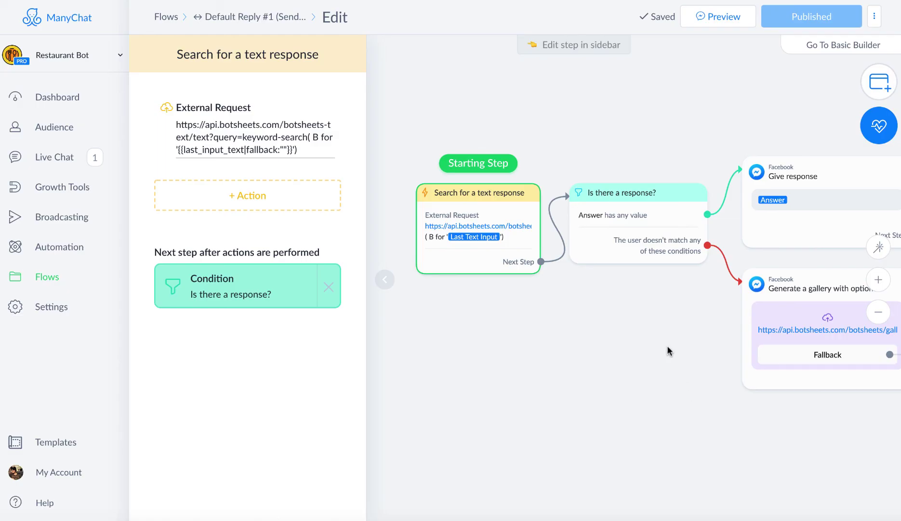
{"action": "left_click", "coordinate": [591, 332]}
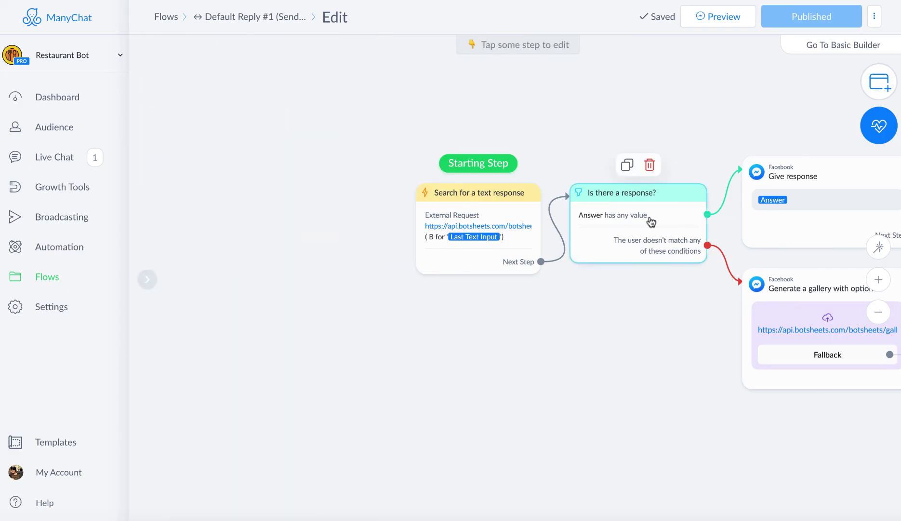
{"action": "left_click_drag", "start_coordinate": [652, 360], "coordinate": [519, 374]}
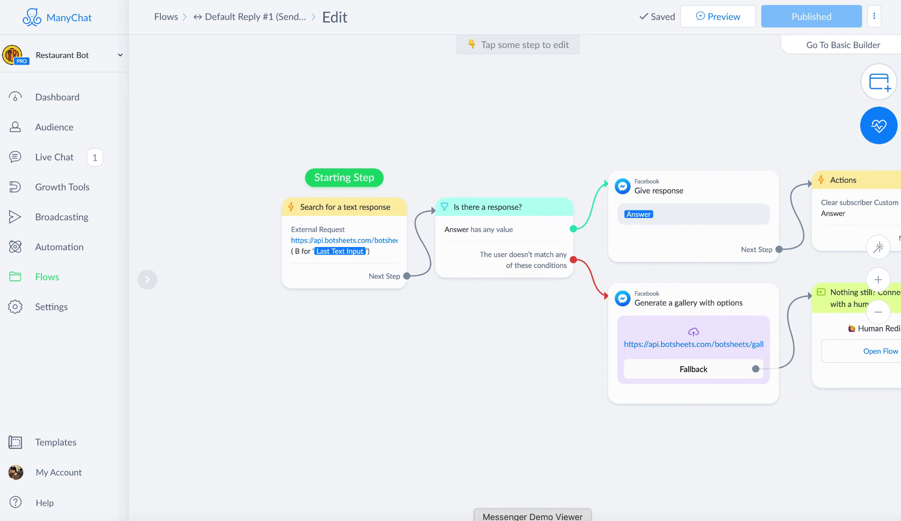
Send 'When are you open until?' to the restaurant bot in the Messenger test chat
{"action": "left_click", "coordinate": [533, 514]}
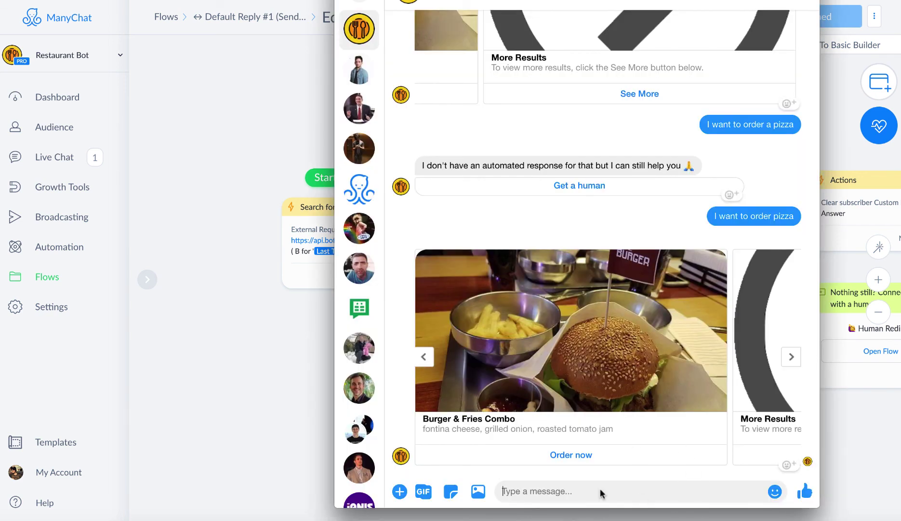
{"action": "type", "text": "When are you"}
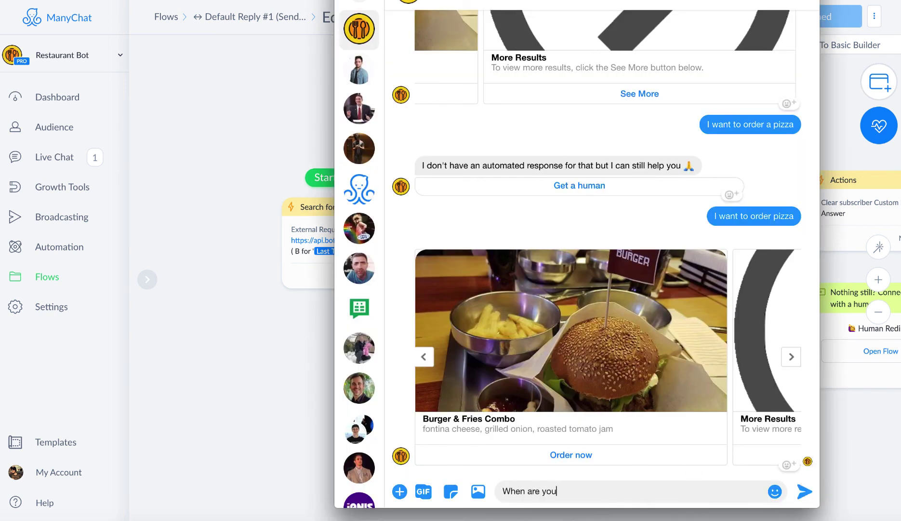
{"action": "type", "text": " open until?"}
{"action": "key", "text": "Return"}
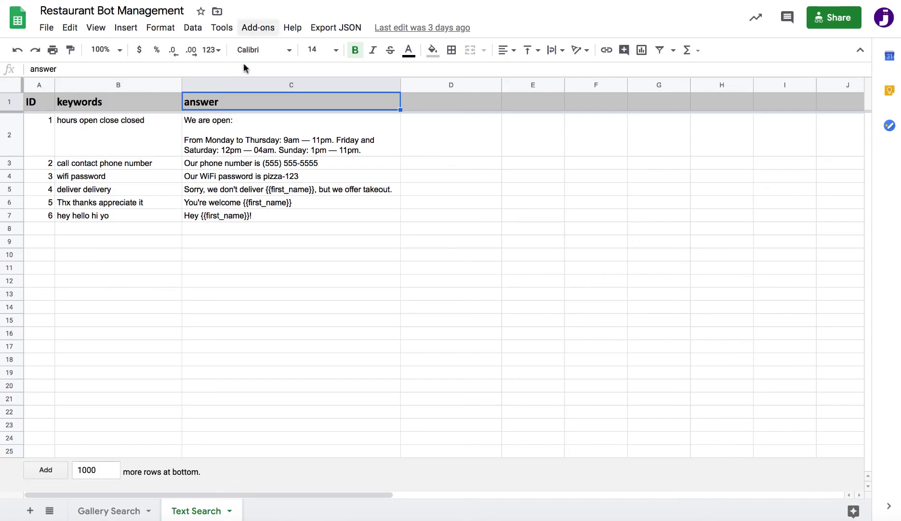
{"action": "left_click", "coordinate": [237, 140]}
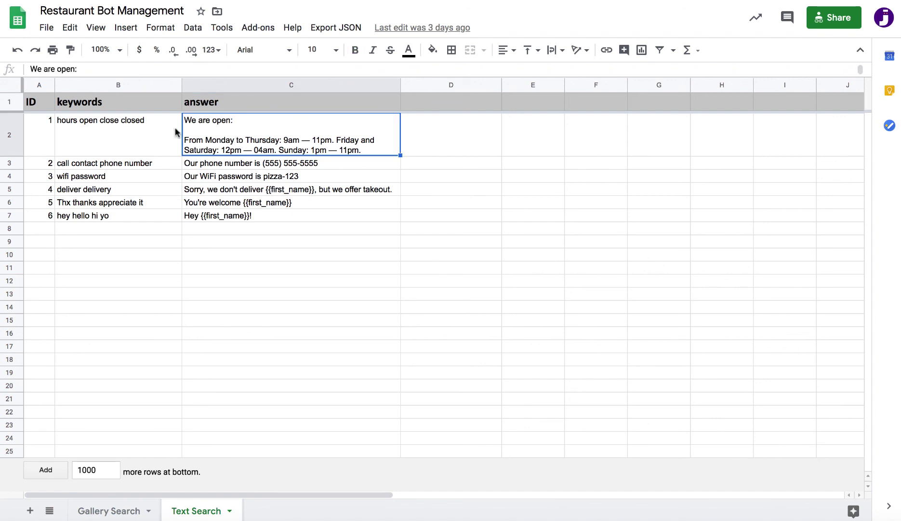
{"action": "left_click", "coordinate": [61, 123]}
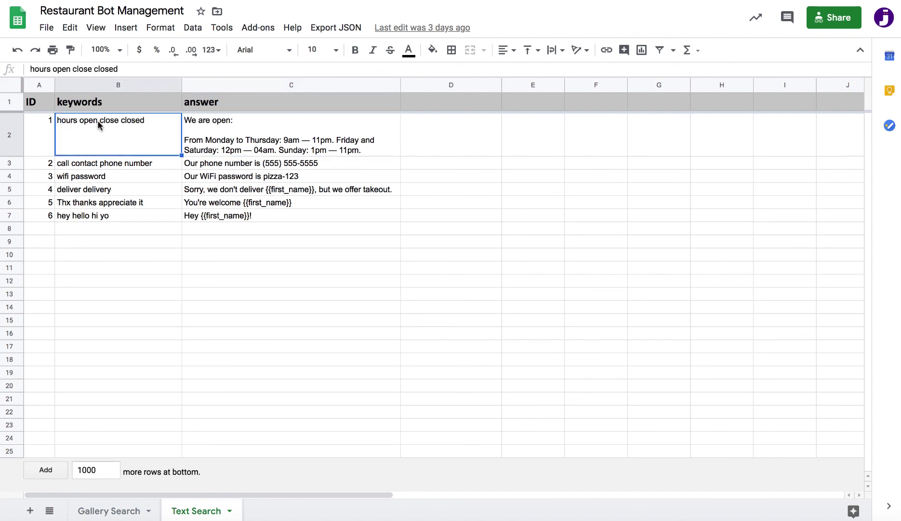
{"action": "left_click", "coordinate": [274, 143]}
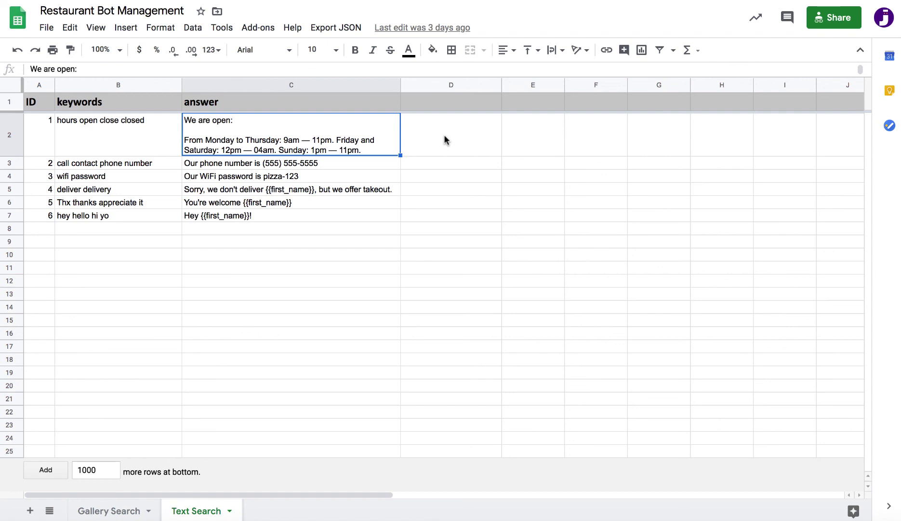
{"action": "left_click", "coordinate": [249, 179]}
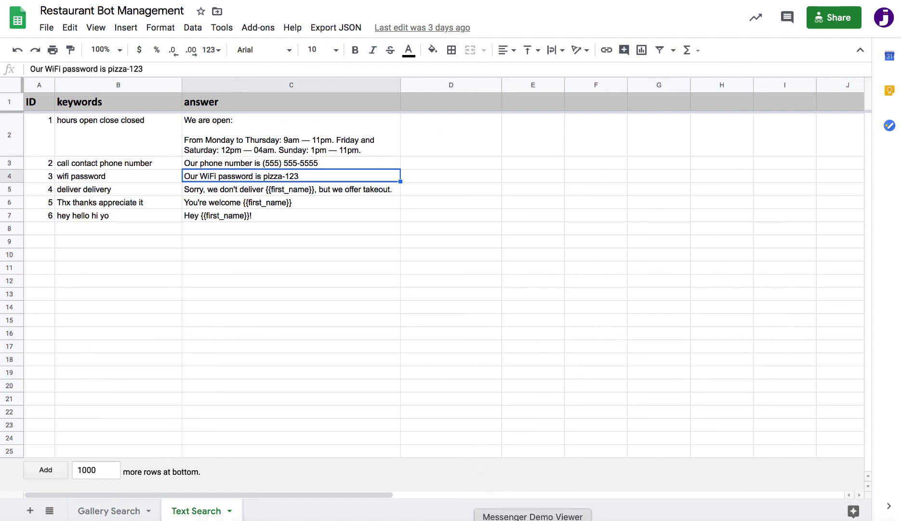
Ask the bot 'What's the wifi' in the Messenger test chat
{"action": "left_click", "coordinate": [533, 515]}
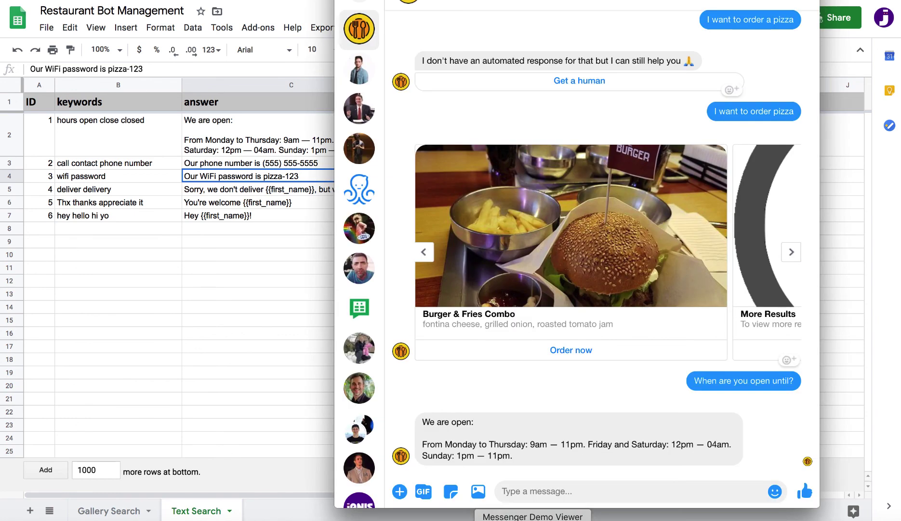
{"action": "left_click", "coordinate": [539, 492]}
{"action": "type", "text": "What's wif"}
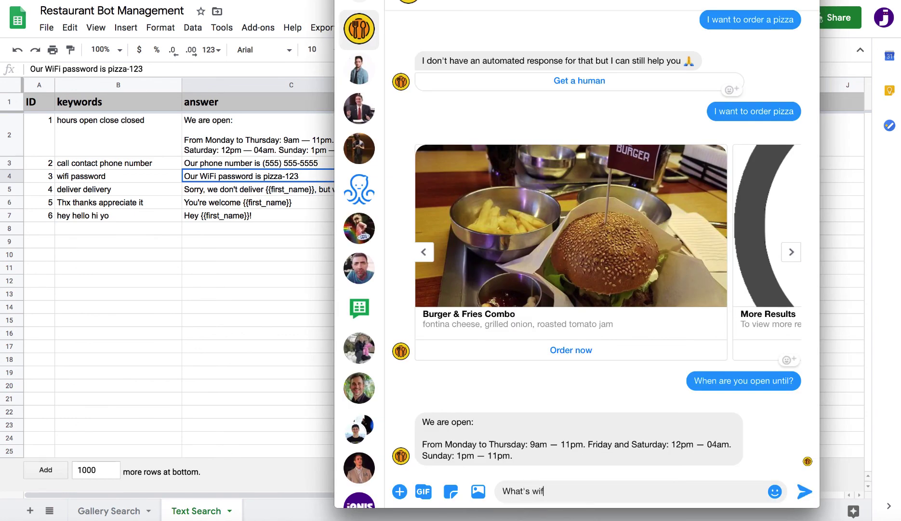
{"action": "key", "text": "BackSpace"}
{"action": "key", "text": "BackSpace"}
{"action": "key", "text": "BackSpace"}
{"action": "type", "text": "the wifi"}
{"action": "key", "text": "Return"}
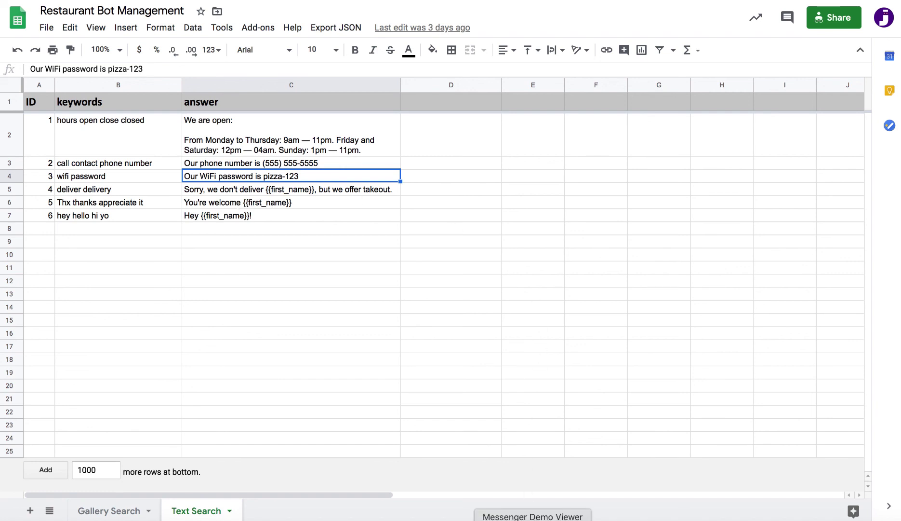
Read the WiFi password reply and send 'Thanks' to the bot
{"action": "left_click", "coordinate": [533, 515]}
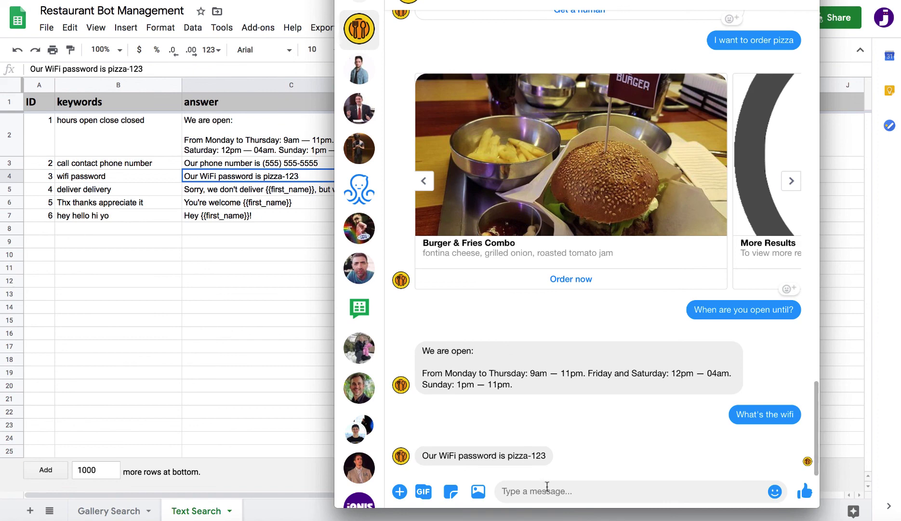
{"action": "type", "text": "Thanks"}
{"action": "key", "text": "Return"}
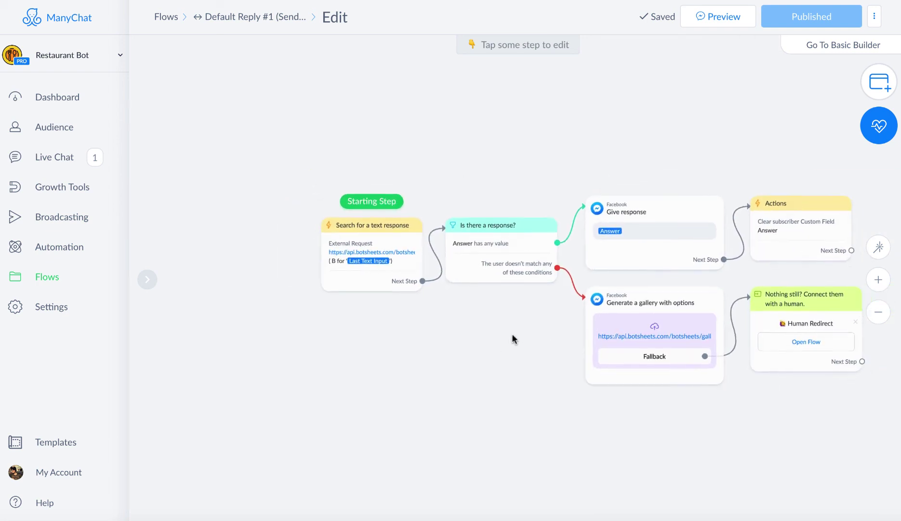
Open the Search for a text response step's external request and select keyword-search in its URL
{"action": "scroll", "coordinate": [459, 334], "scroll_direction": "up", "scroll_amount": 2}
{"action": "left_click", "coordinate": [401, 213]}
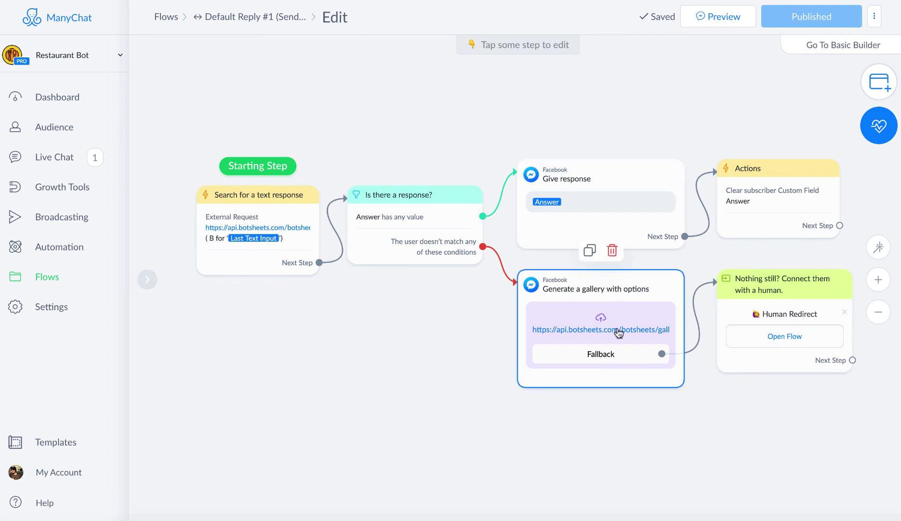
{"action": "left_click", "coordinate": [258, 248]}
{"action": "left_click", "coordinate": [236, 146]}
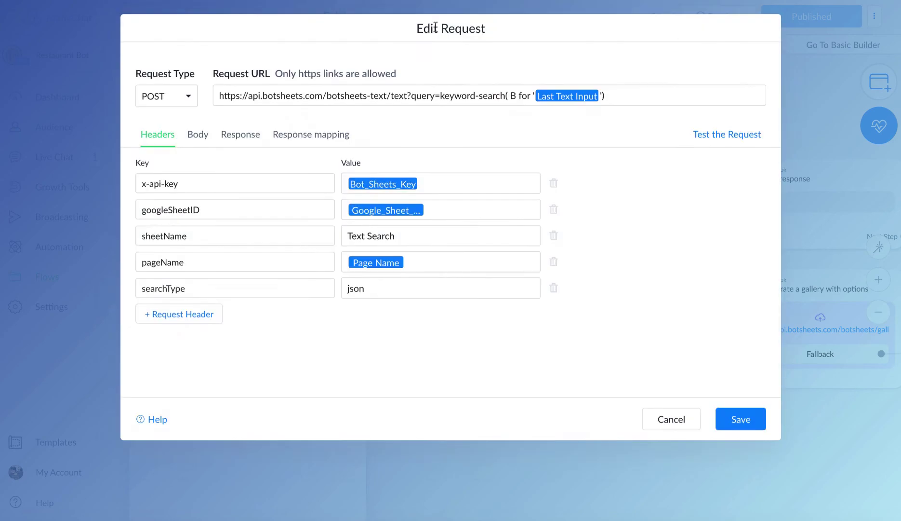
{"action": "left_click_drag", "start_coordinate": [440, 97], "coordinate": [505, 97]}
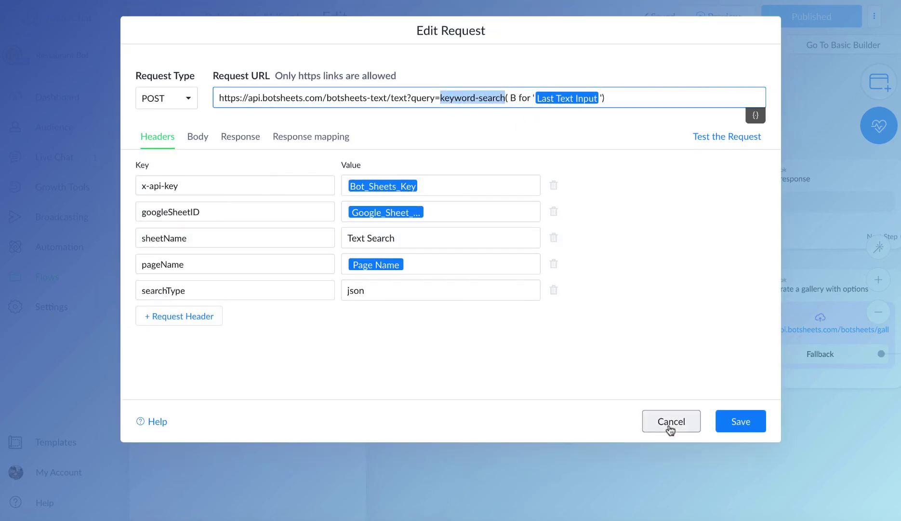